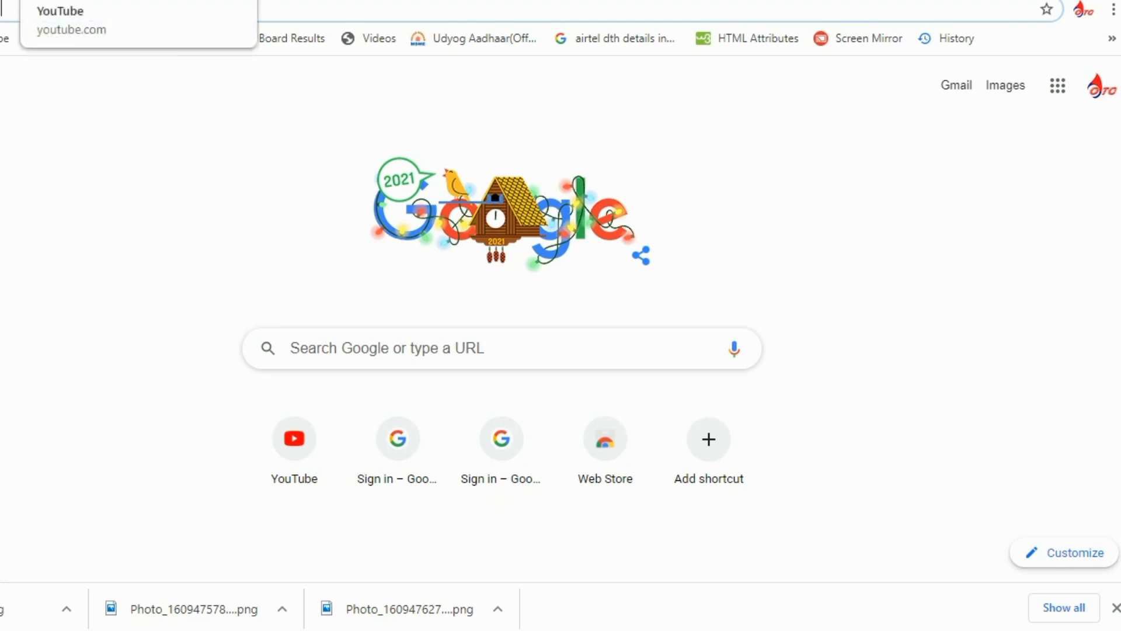
Step: Go to YouTube and start creating a new channel from the account, choosing the custom name option
left_click(116, 1)
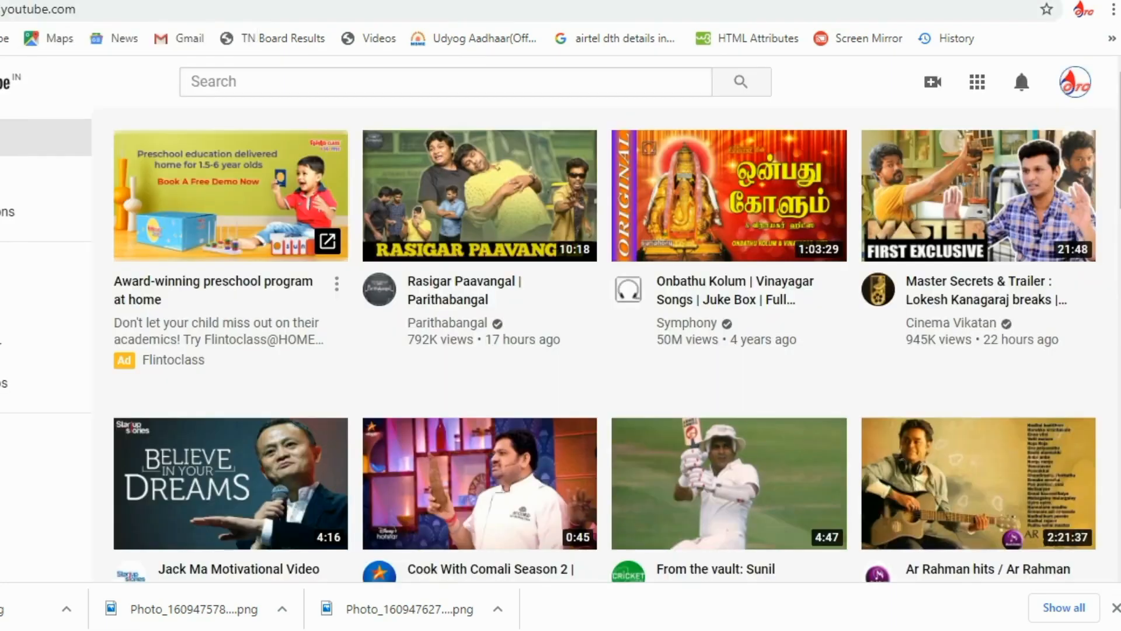
left_click(1077, 87)
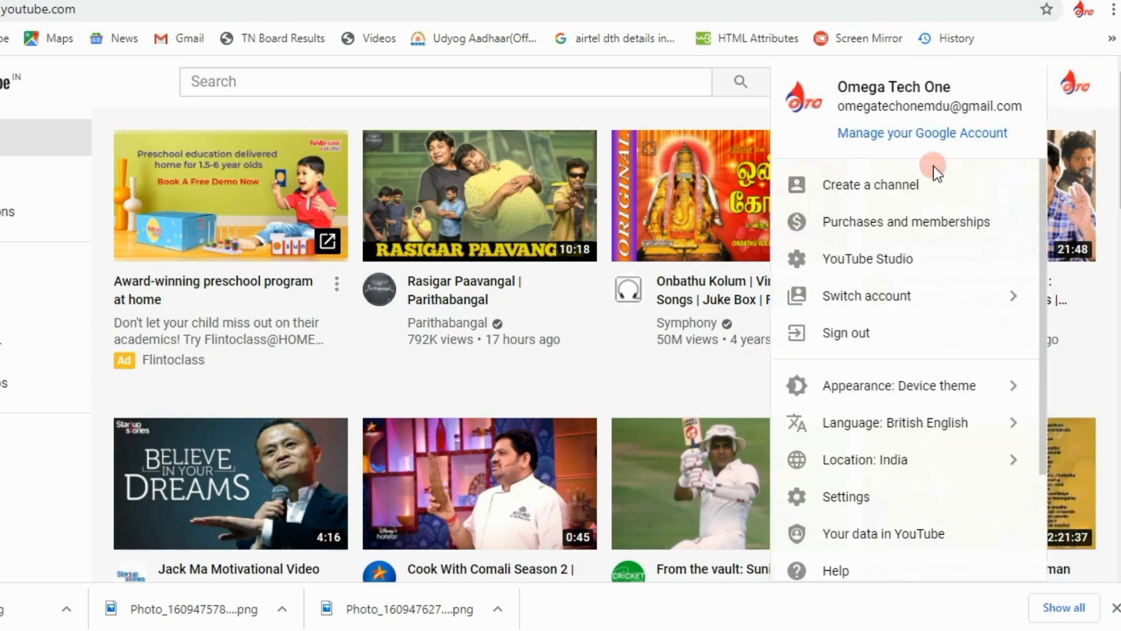
left_click(910, 185)
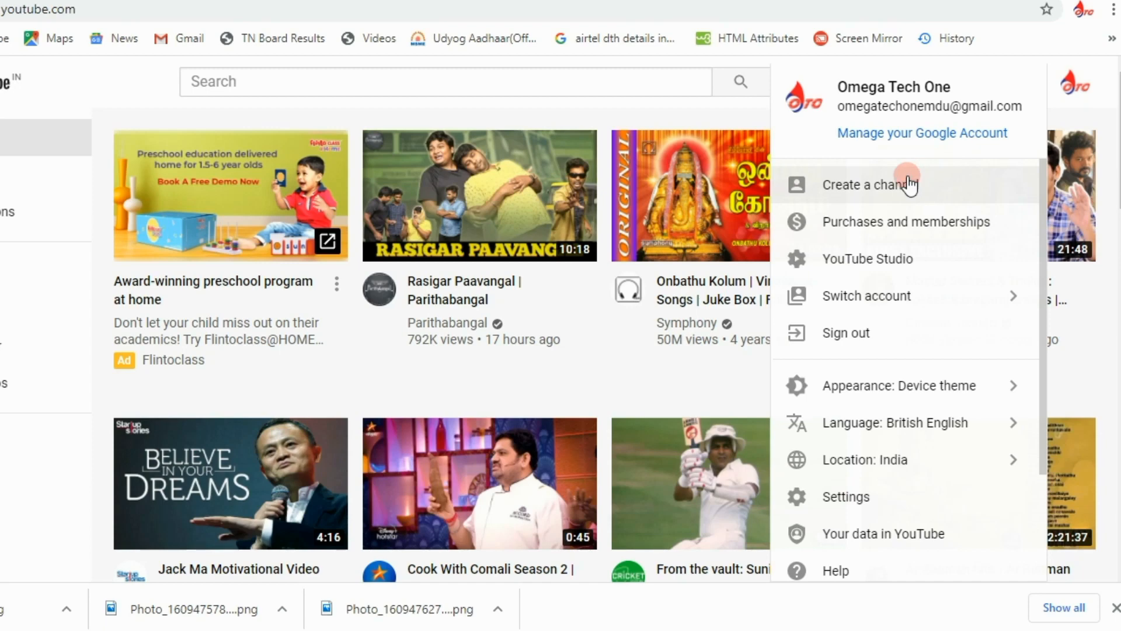
left_click(888, 187)
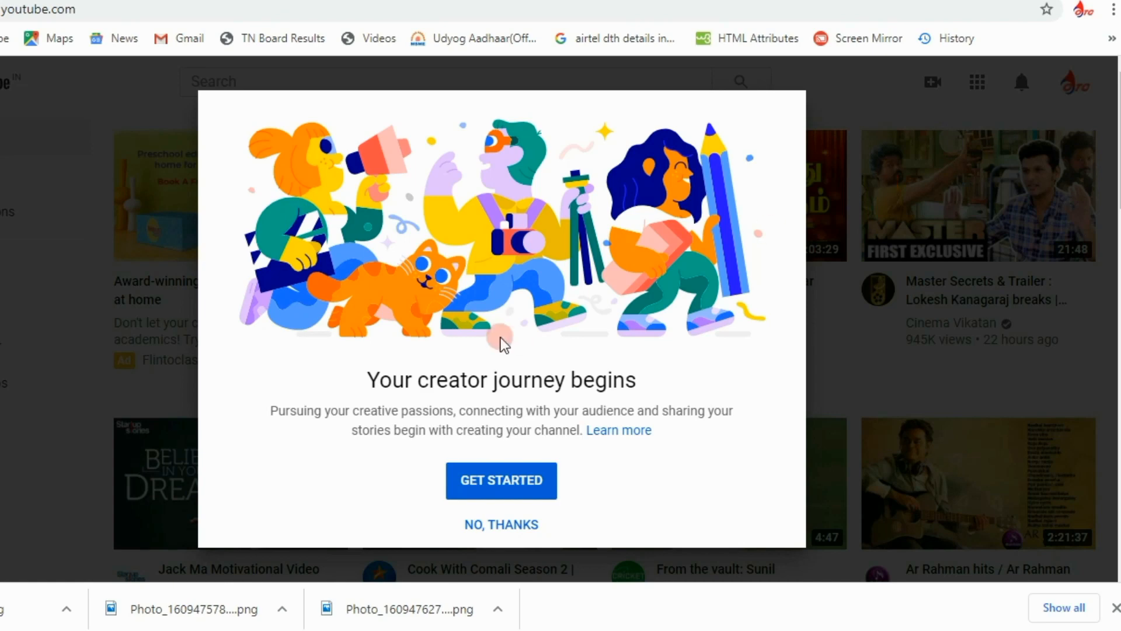
left_click(500, 480)
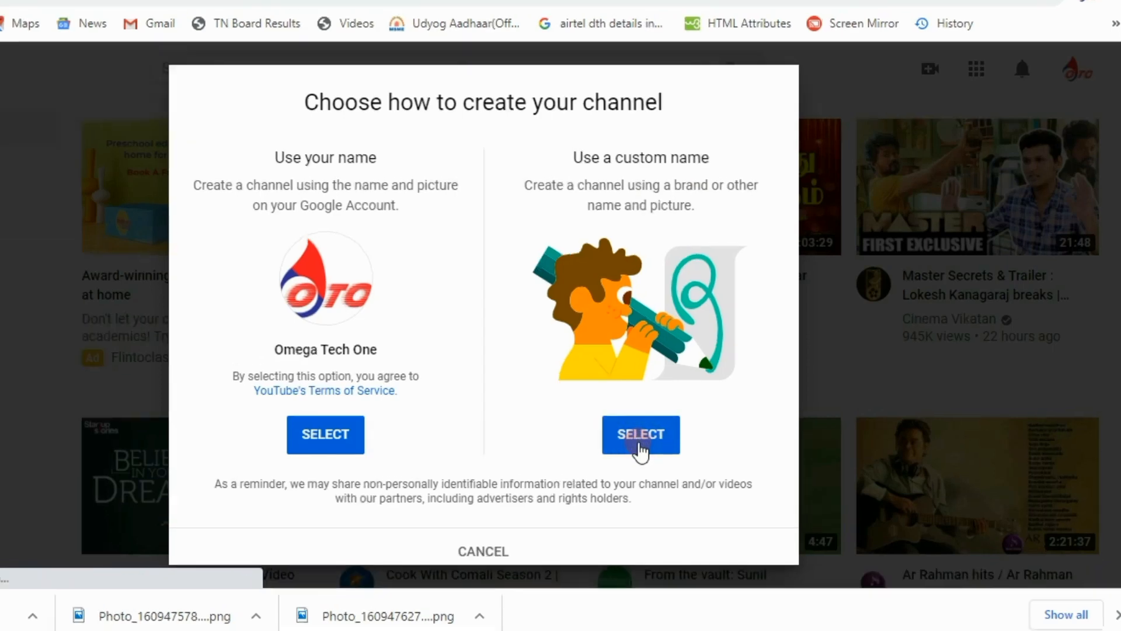
left_click(641, 447)
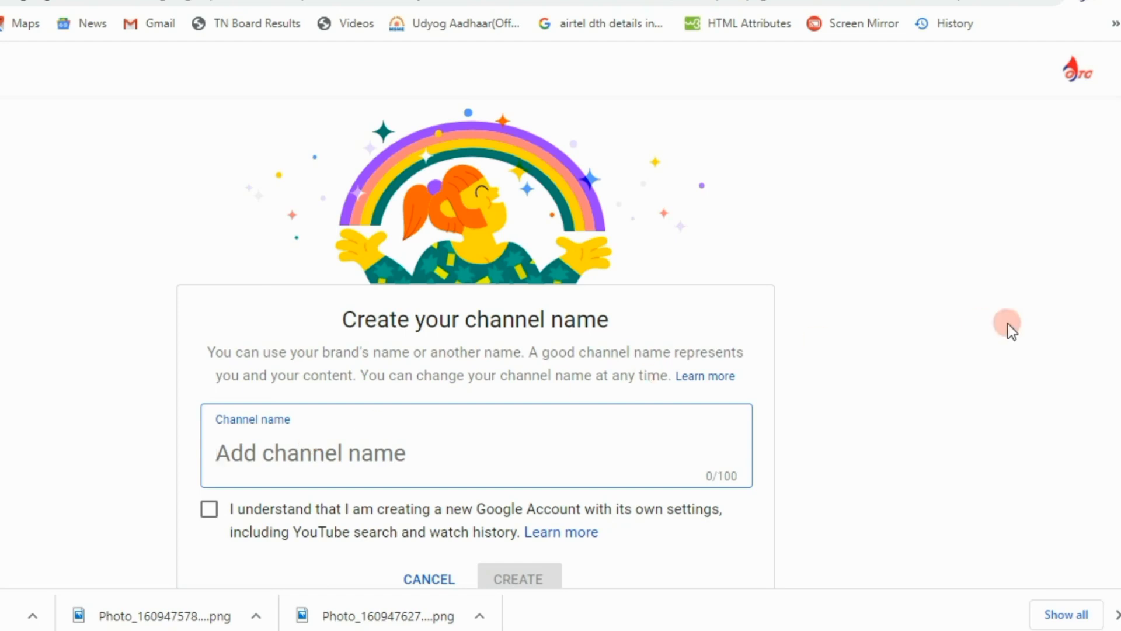
Step: Name the channel Omega Tech One, accept the new Google Account acknowledgement and create the channel
scroll(1116, 263, "down", 1)
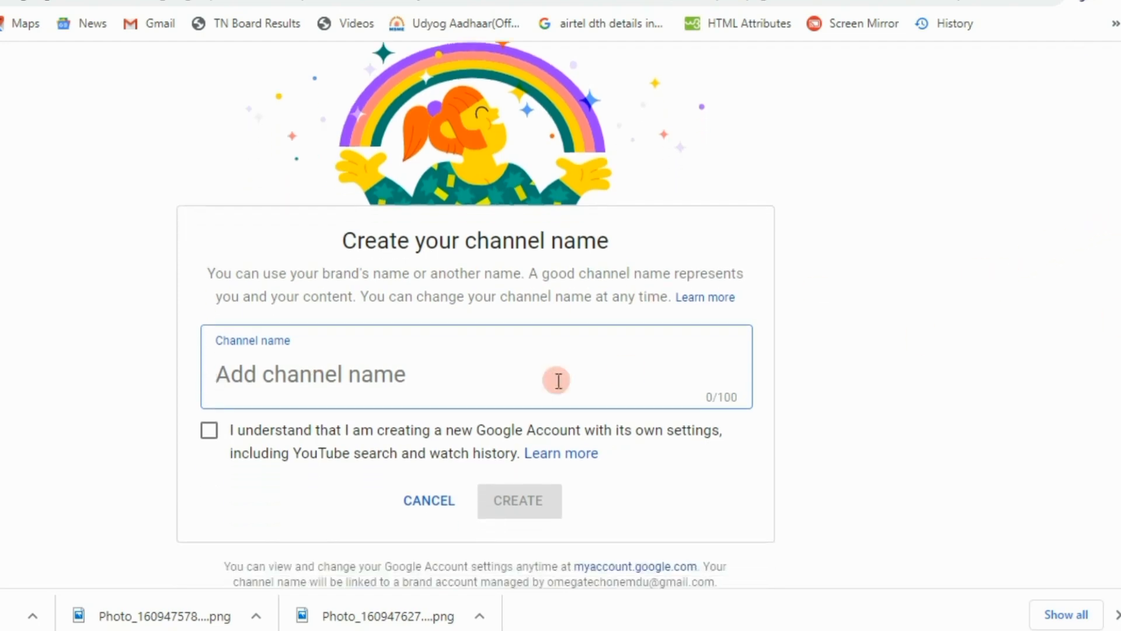
type("Omega Tech One")
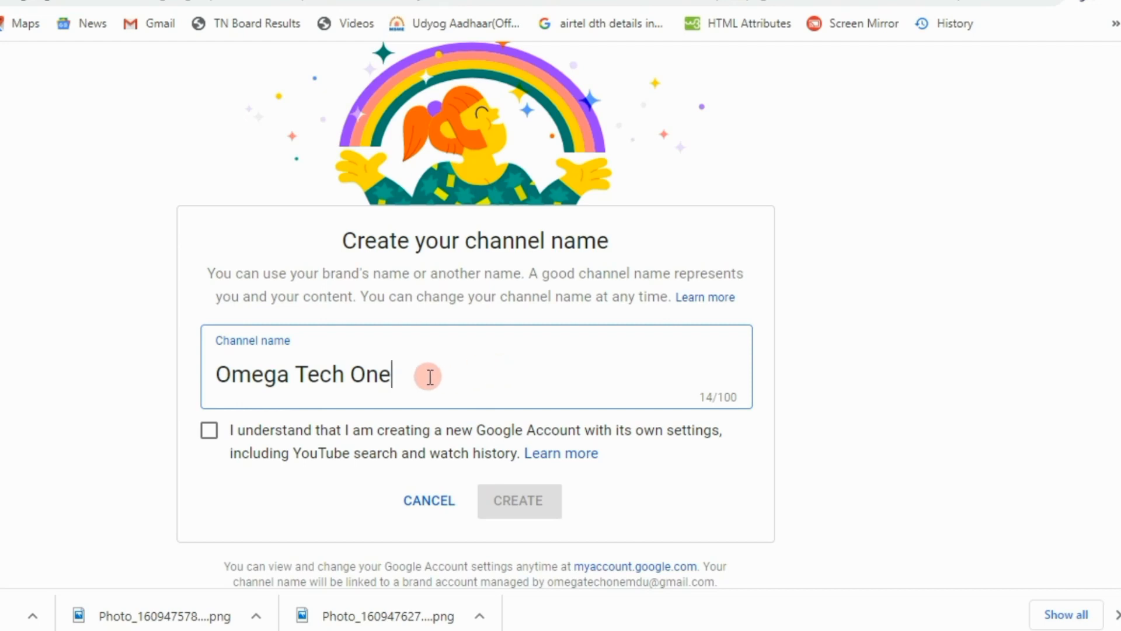
left_click(210, 432)
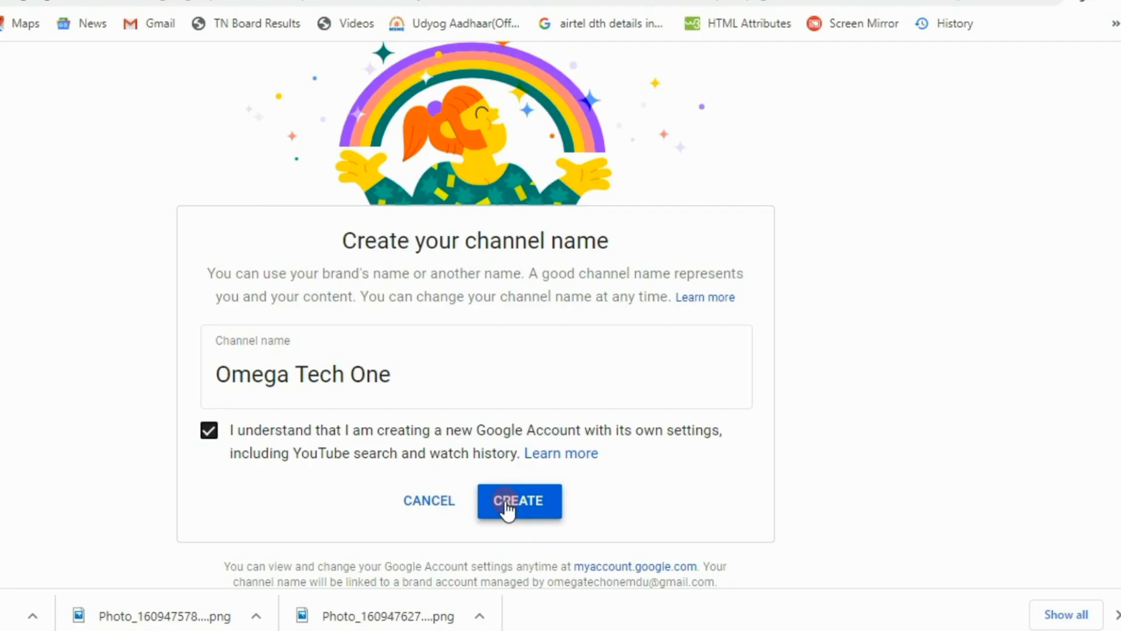
left_click(507, 506)
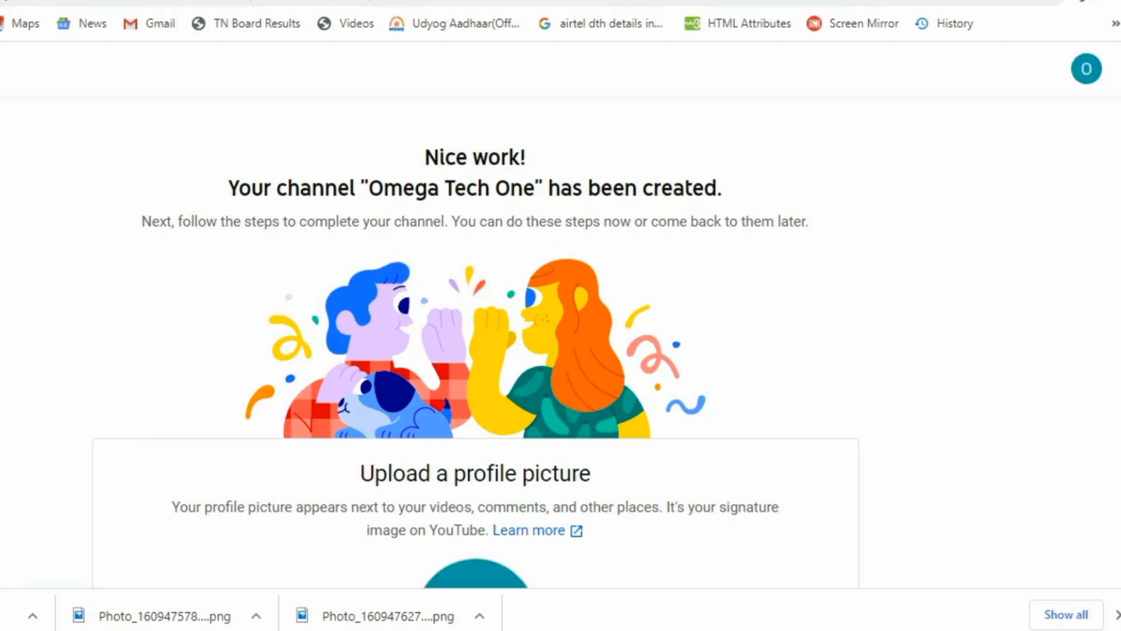
Step: Look through the channel setup page's profile picture, channel description and site links sections
scroll(476, 342, "down", 4)
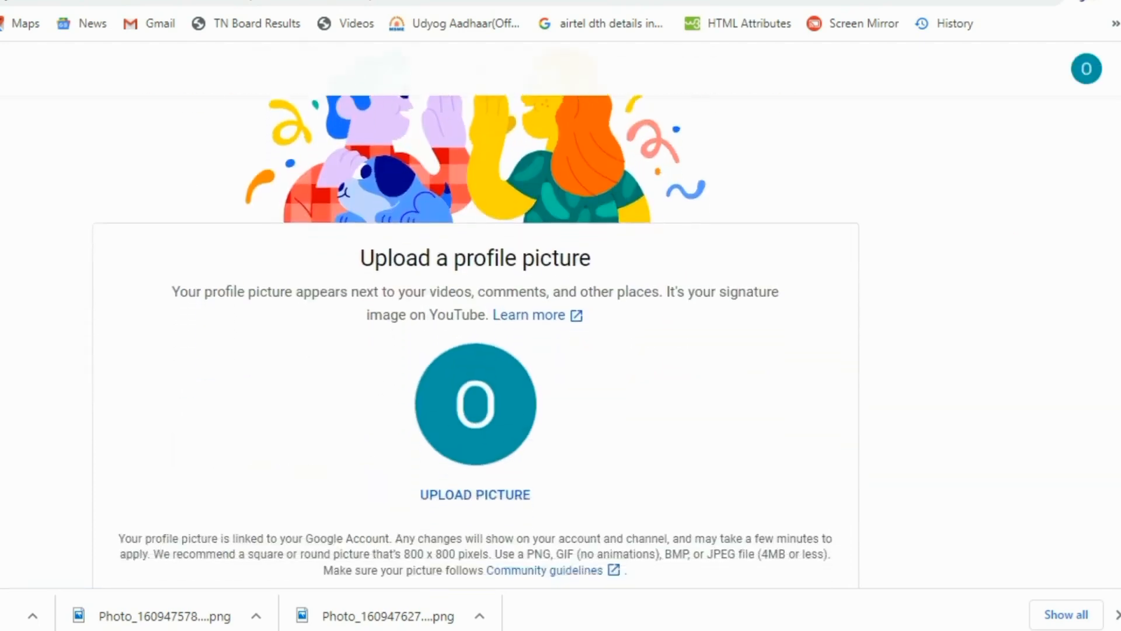
scroll(476, 336, "down", 3)
scroll(476, 342, "down", 4)
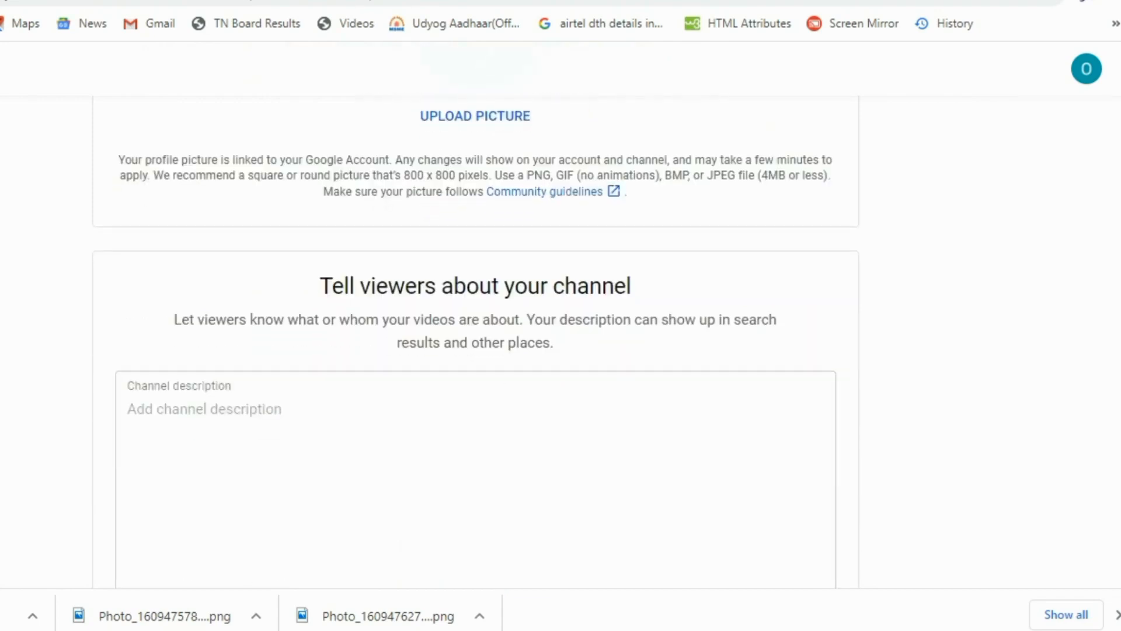
scroll(476, 341, "down", 2)
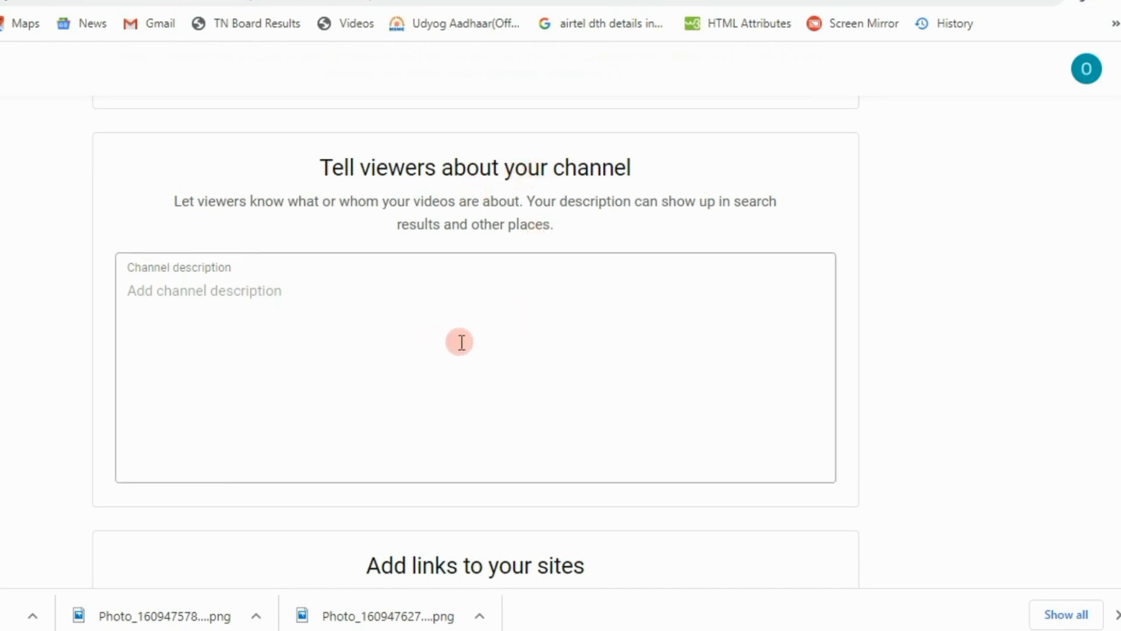
scroll(476, 341, "down", 5)
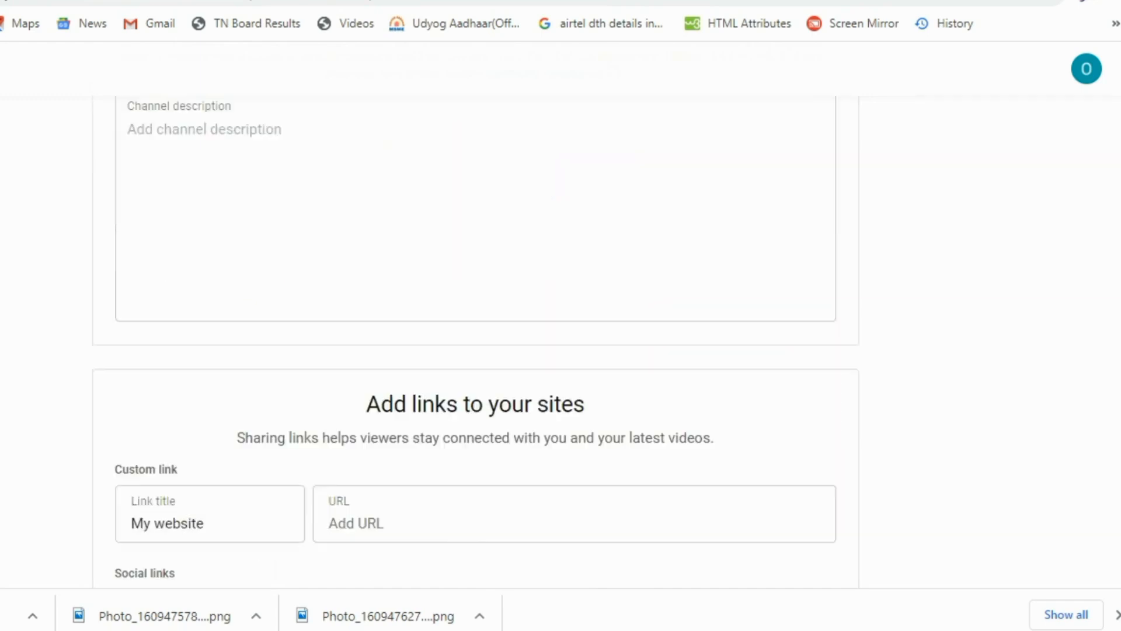
scroll(476, 341, "down", 3)
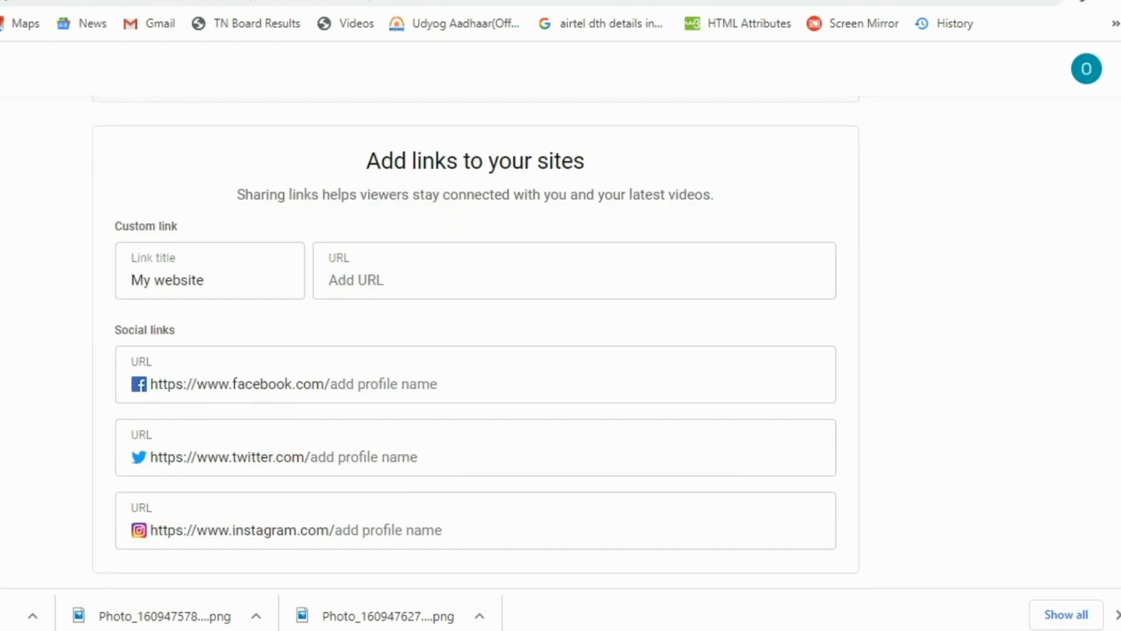
scroll(476, 346, "down", 1)
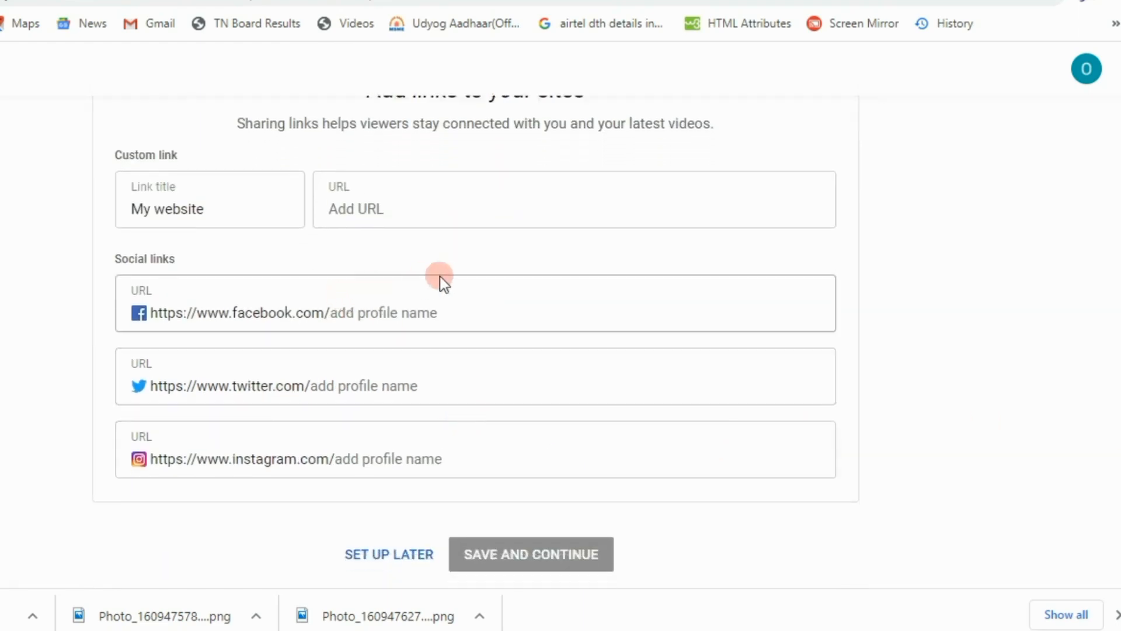
scroll(476, 342, "up", 1)
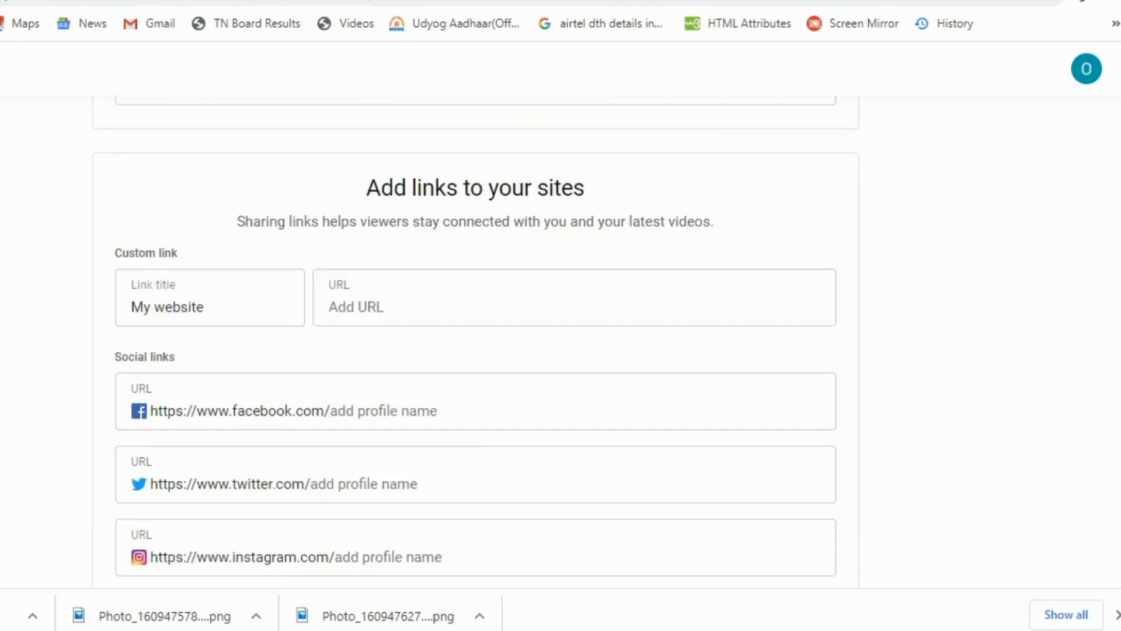
scroll(476, 341, "down", 2)
scroll(476, 342, "up", 8)
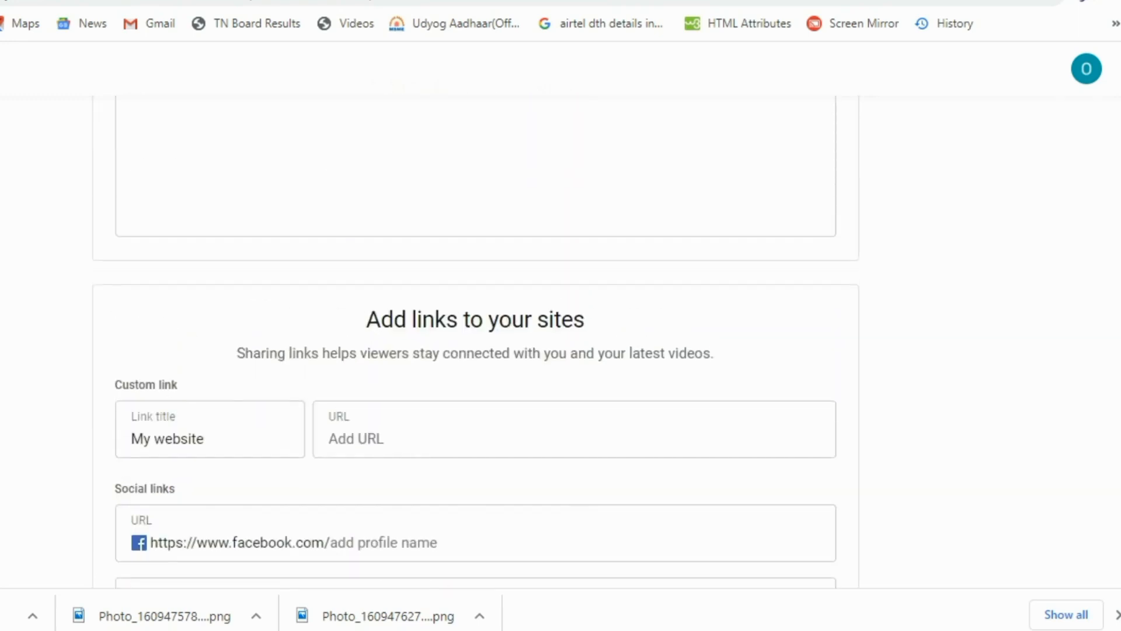
scroll(476, 341, "up", 4)
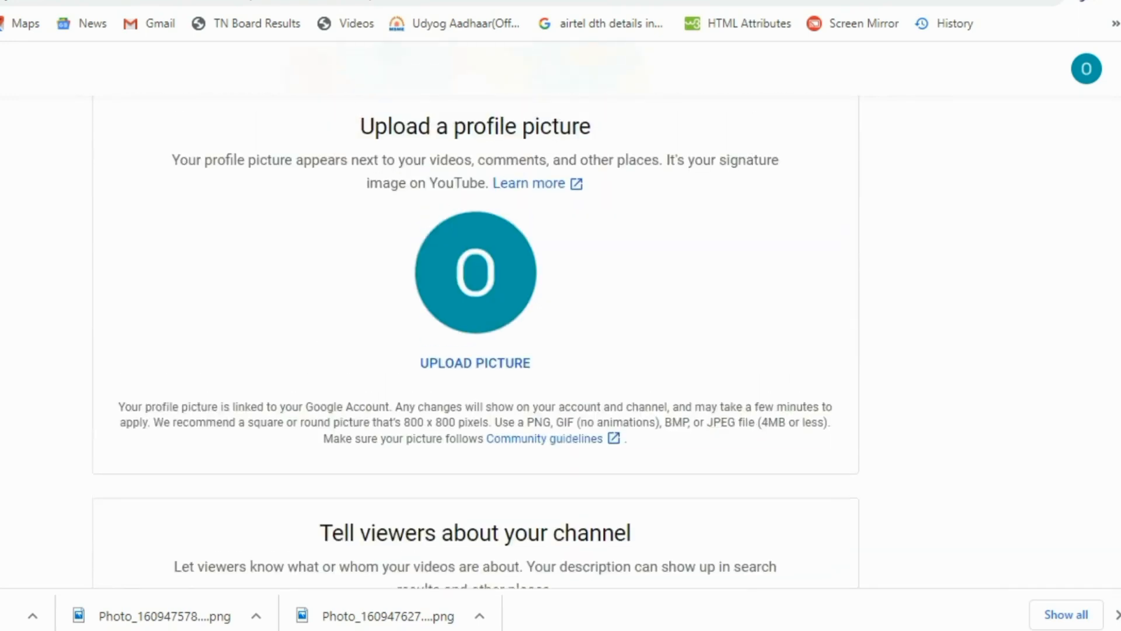
scroll(565, 289, "up", 4)
scroll(566, 290, "down", 3)
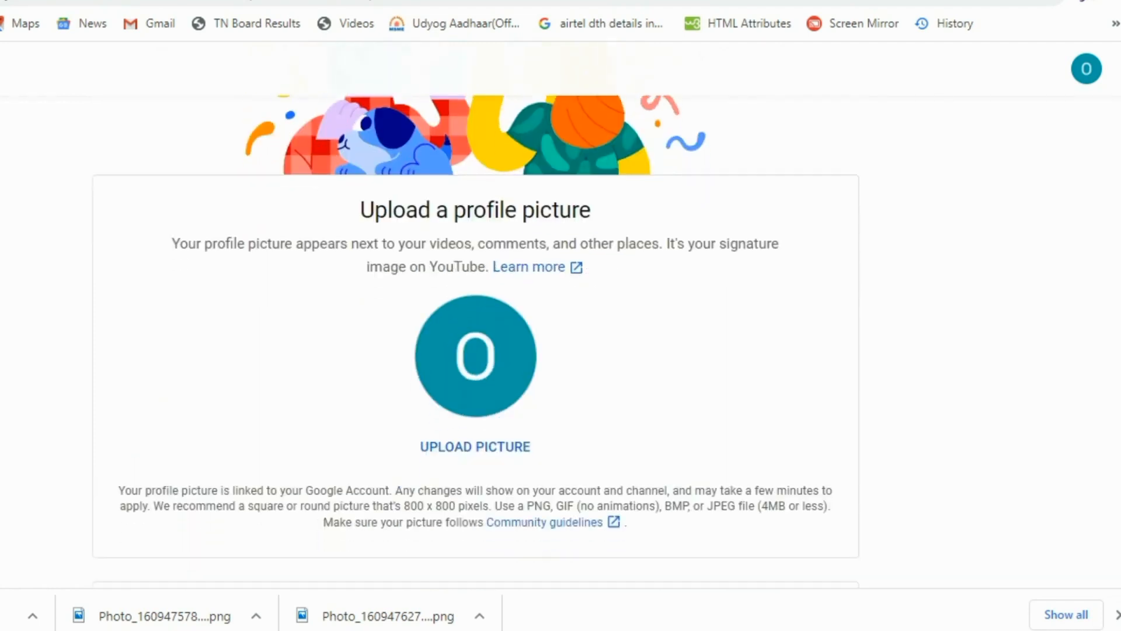
left_click(476, 327)
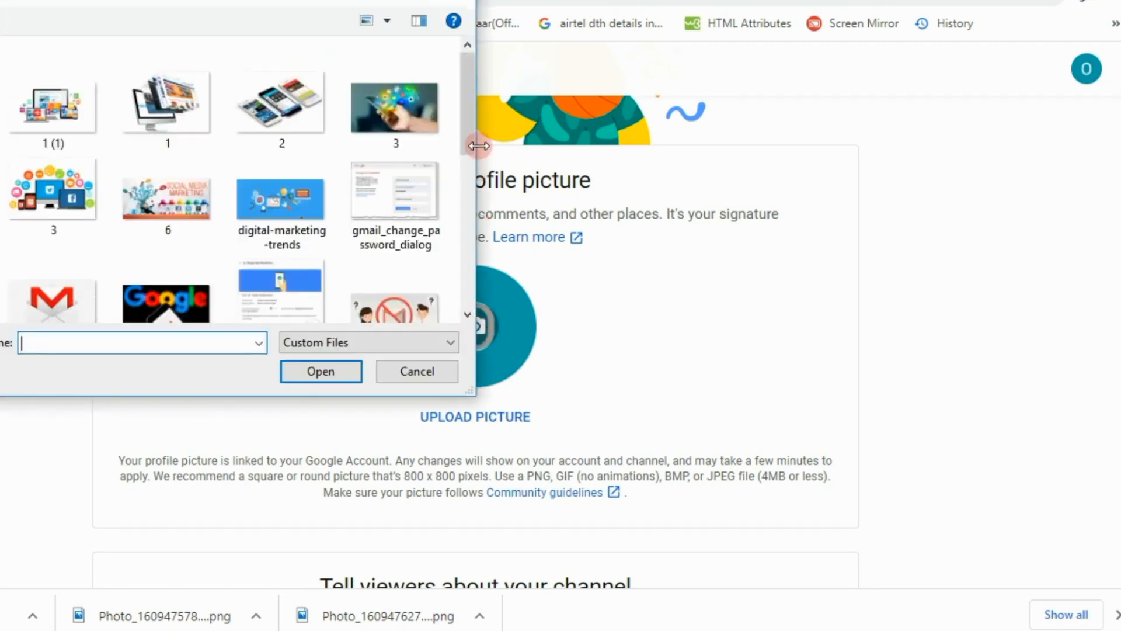
left_click_drag(465, 137, 468, 251)
left_click(65, 111)
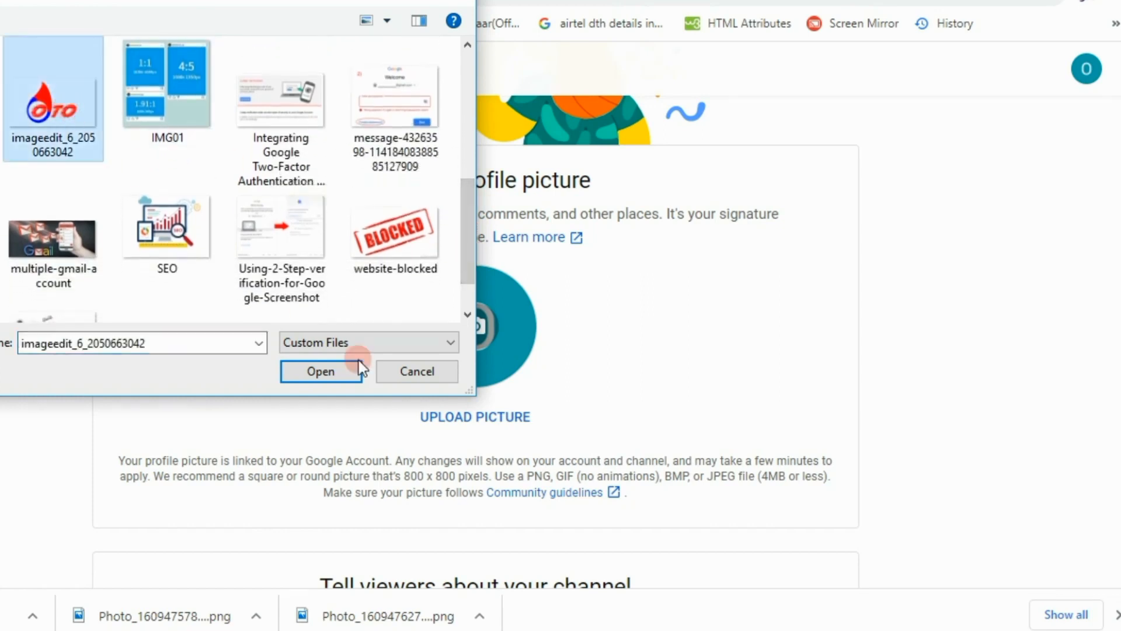
left_click(327, 371)
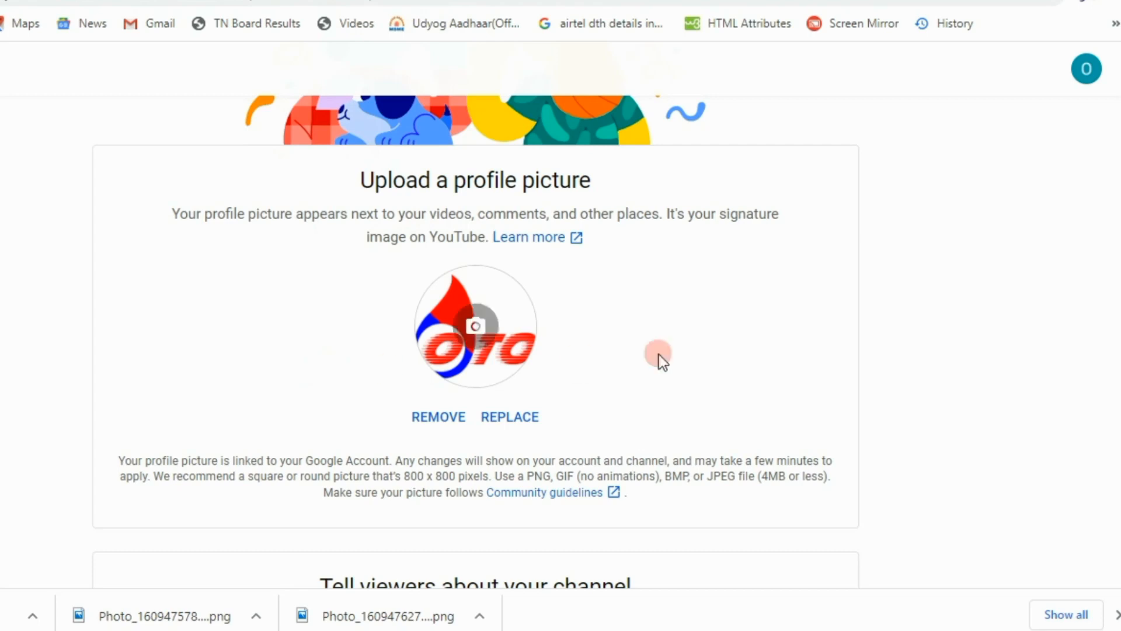
Step: Copy the January 1 Omega Tech One Digital Marketing text from Telegram's Saved Messages into the channel description, leaving out the contact line
scroll(476, 327, "down", 3)
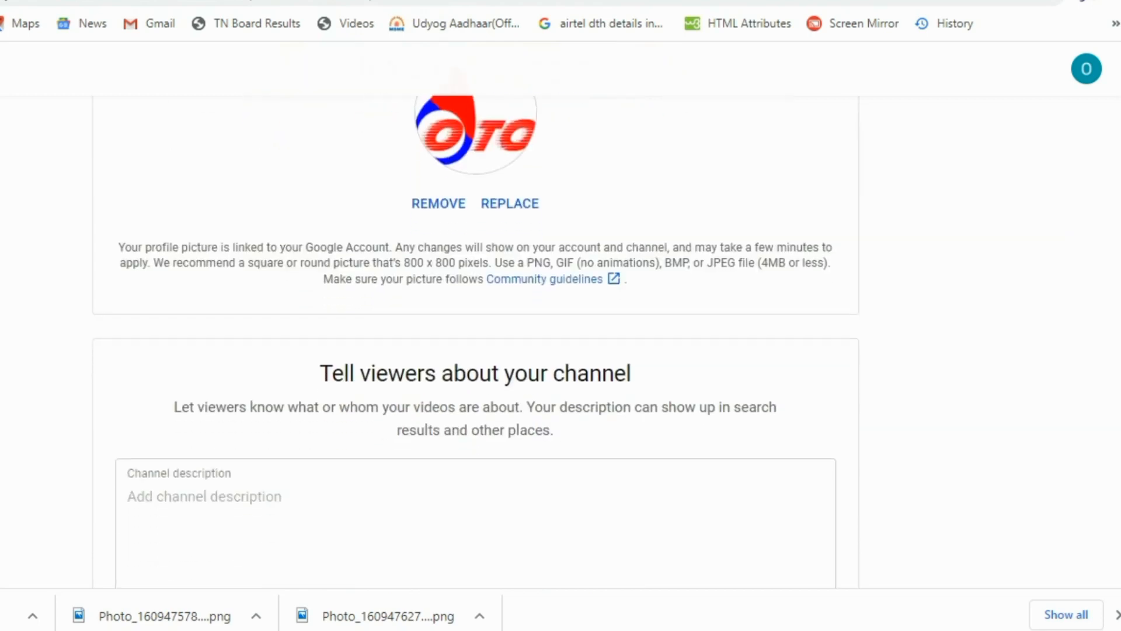
scroll(996, 310, "down", 2)
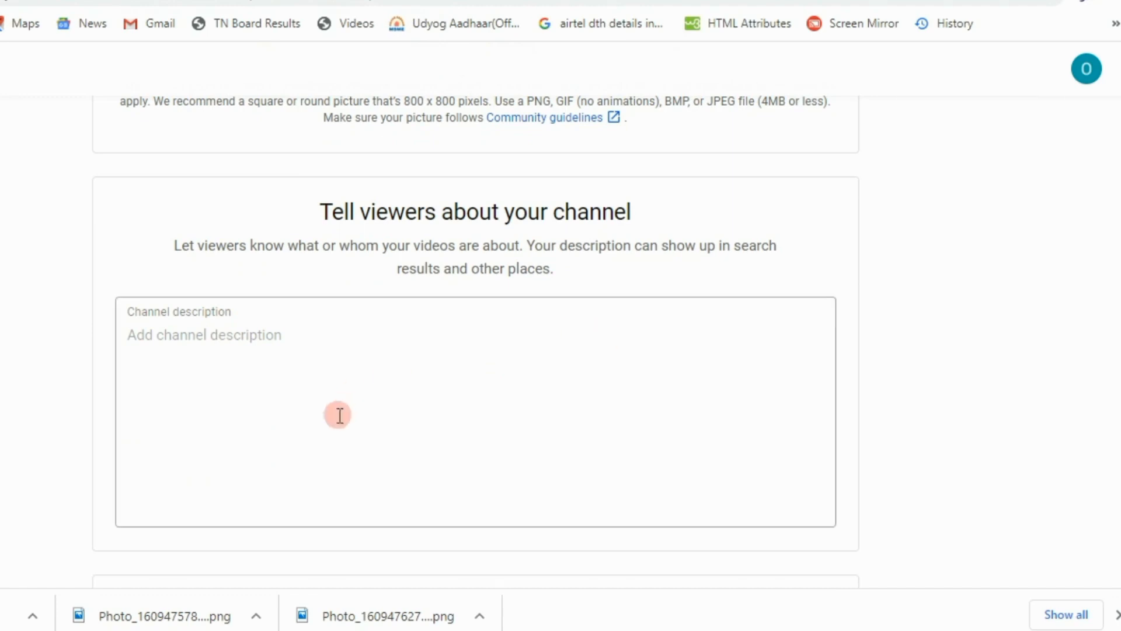
left_click(199, 629)
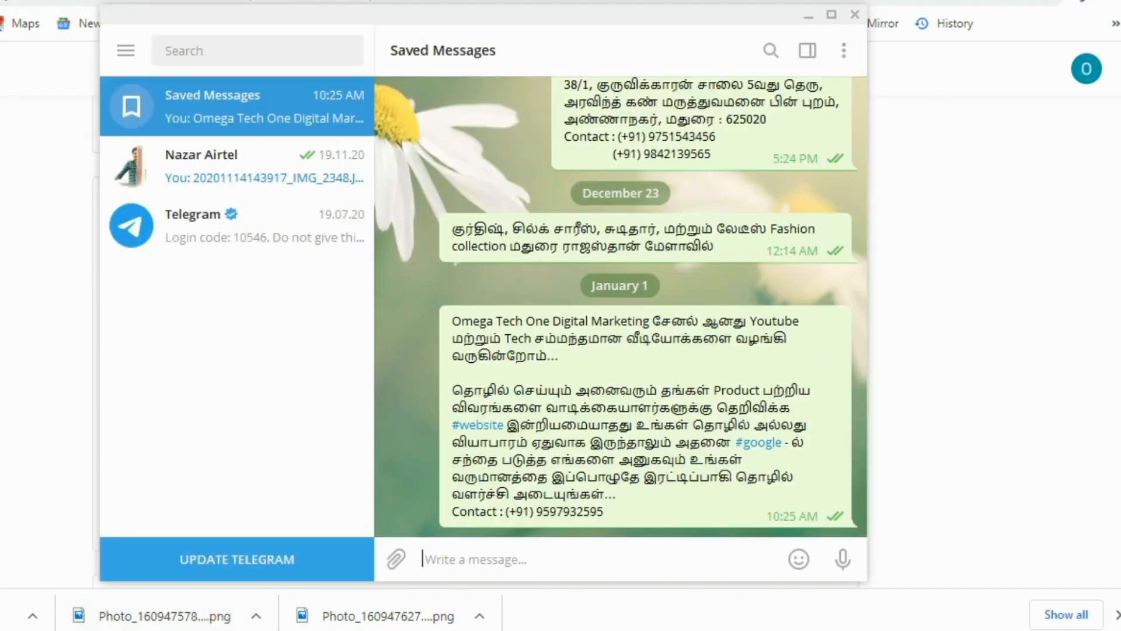
left_click_drag(453, 321, 626, 513)
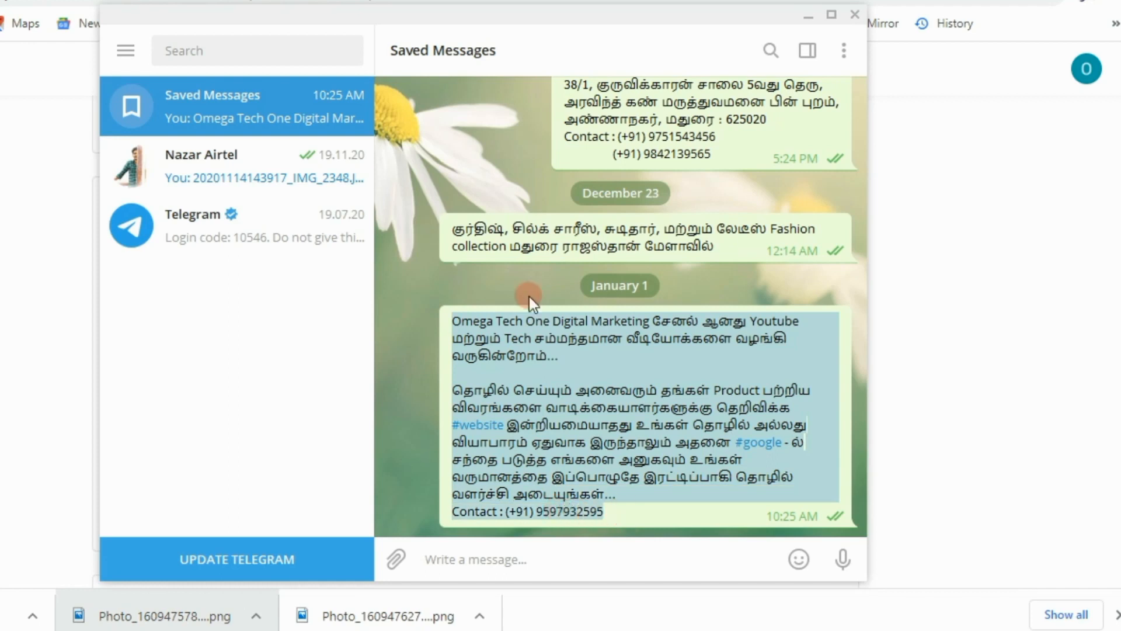
key("alt+Tab")
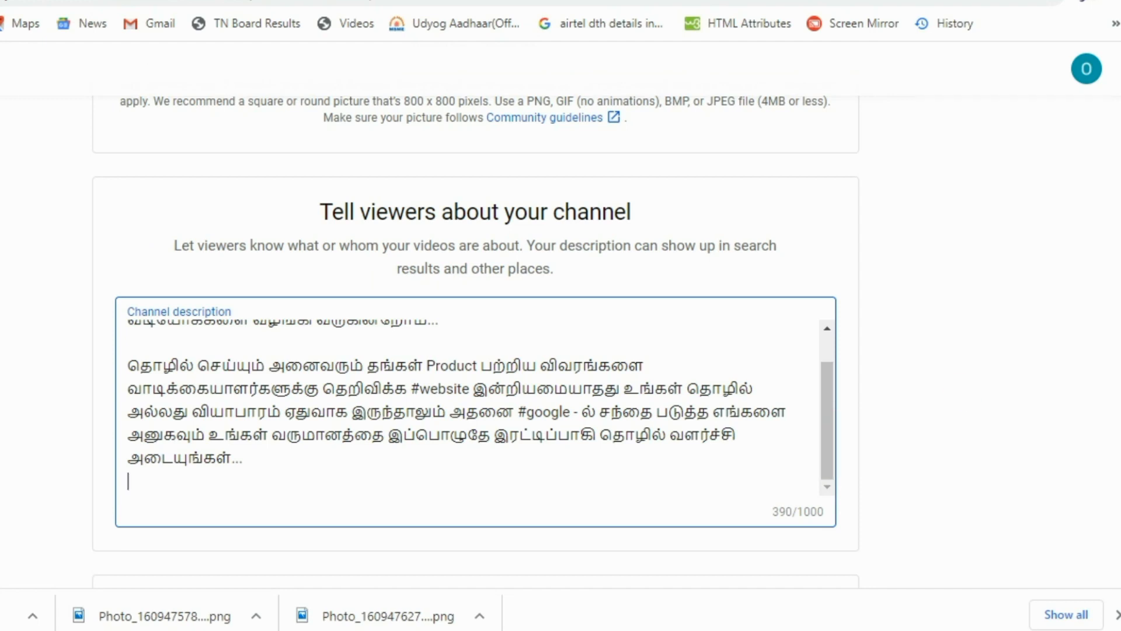
scroll(476, 345, "down", 3)
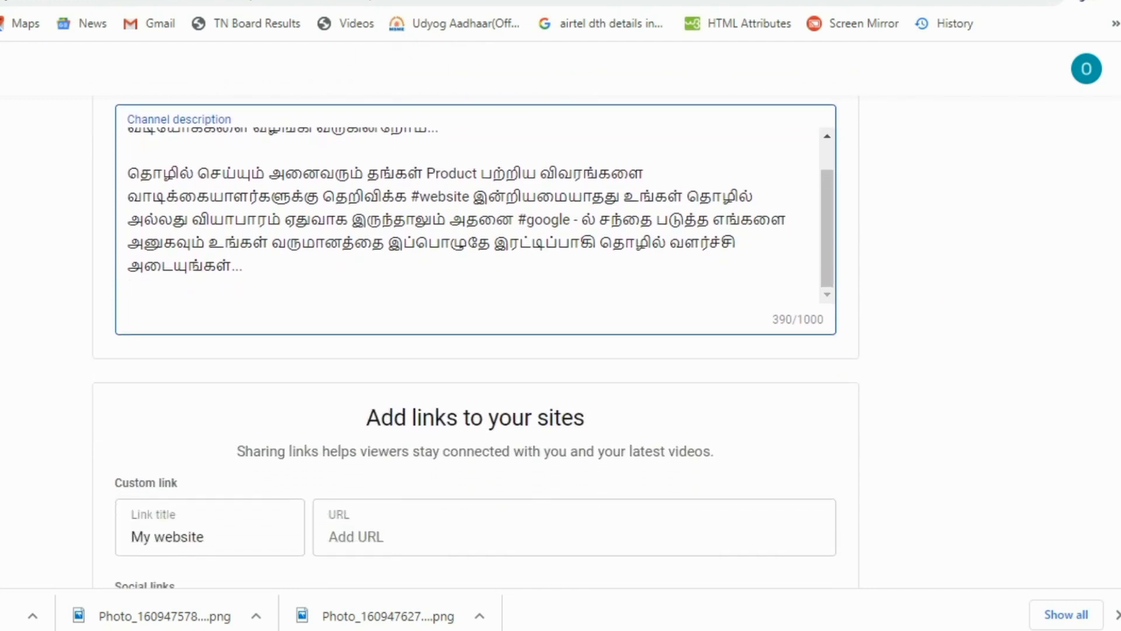
scroll(476, 345, "down", 2)
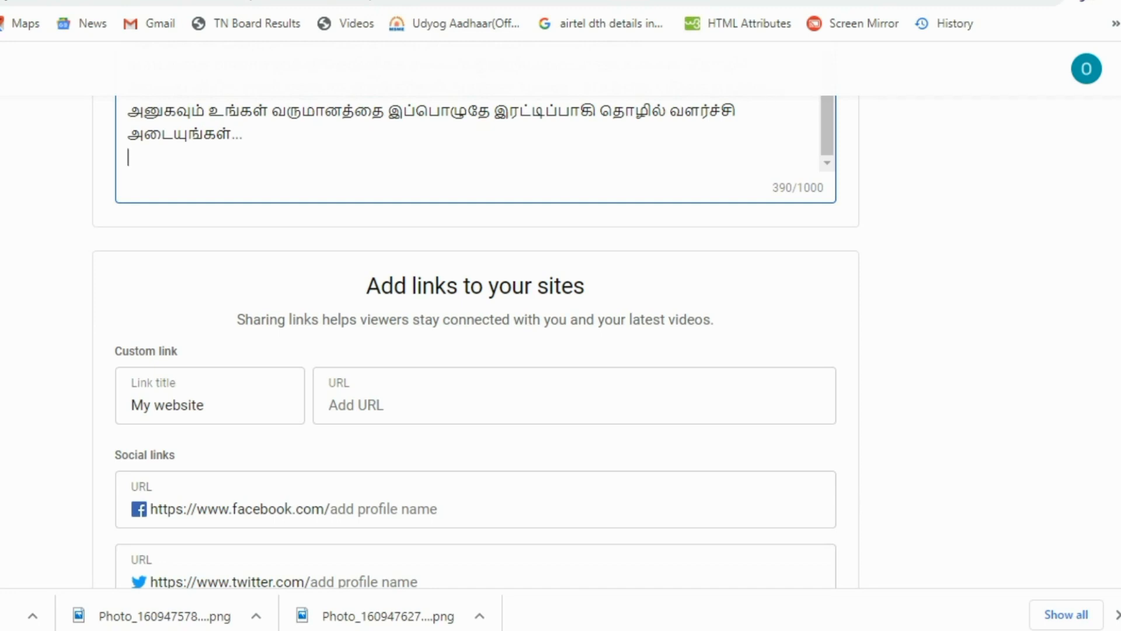
scroll(476, 344, "down", 2)
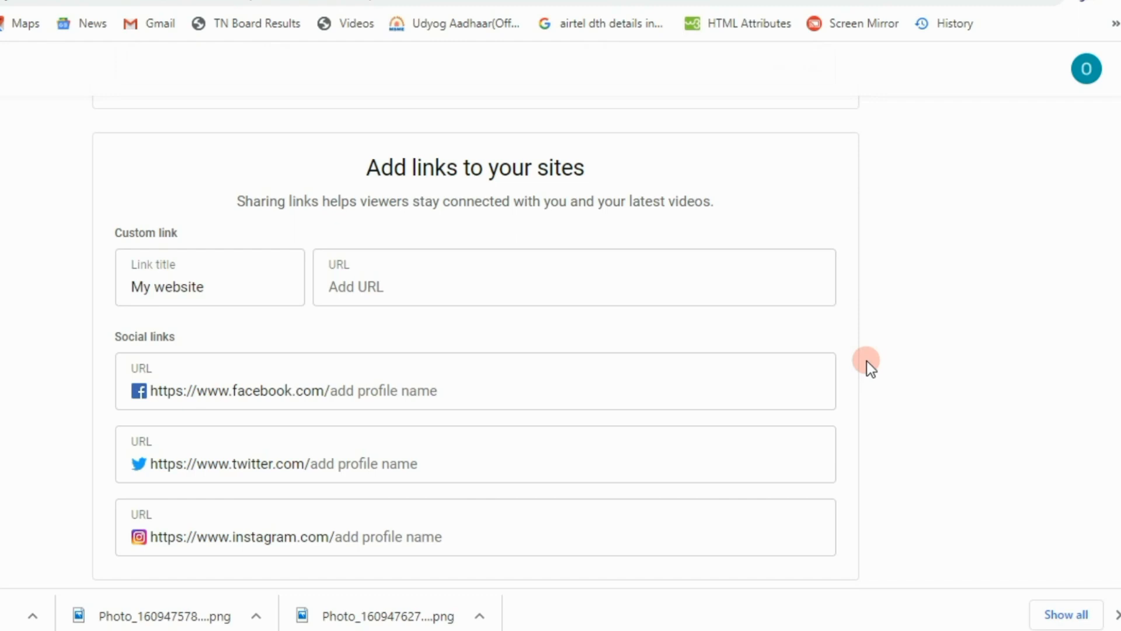
left_click(392, 262)
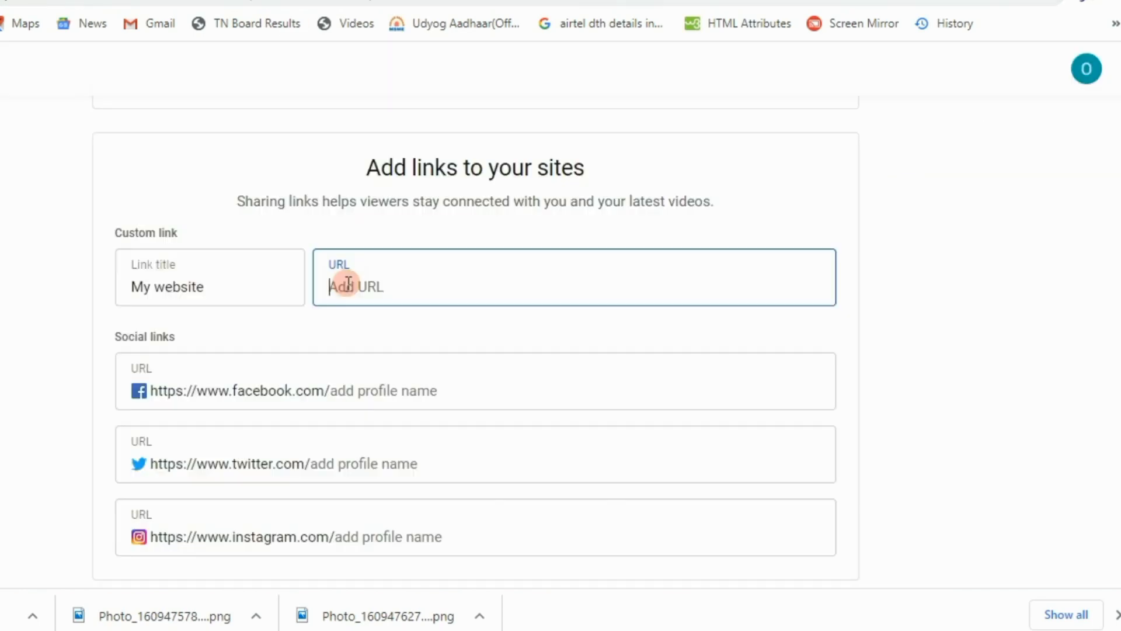
type("http://omegatechone.com/")
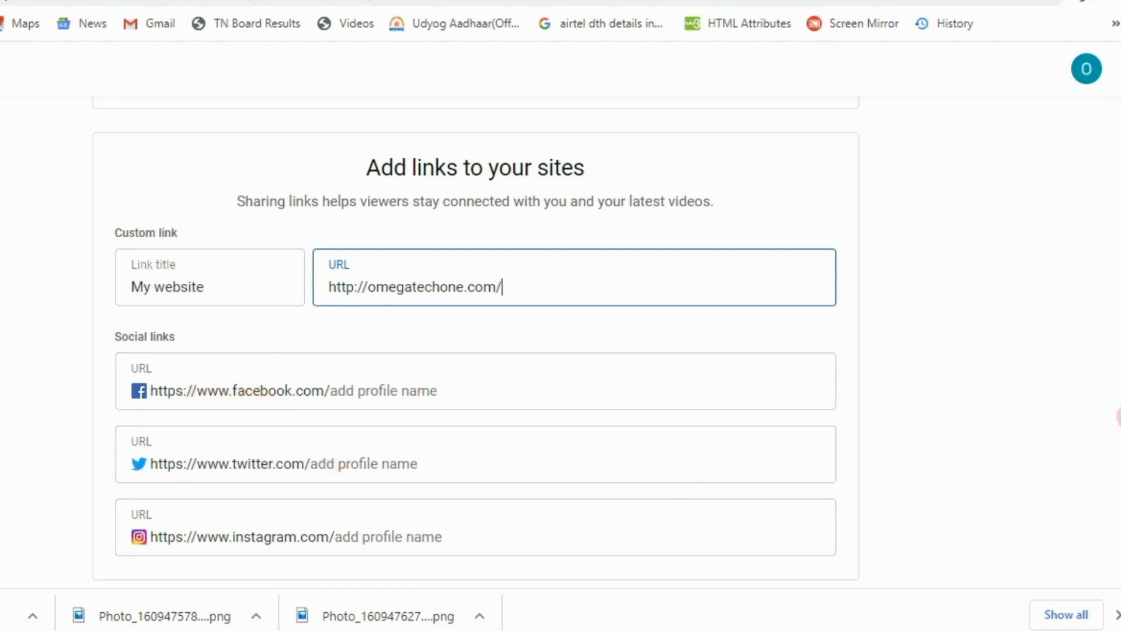
Step: Set the Facebook and Instagram social links to the profile name omegatechone, matching the company's existing pages
scroll(1117, 416, "down", 2)
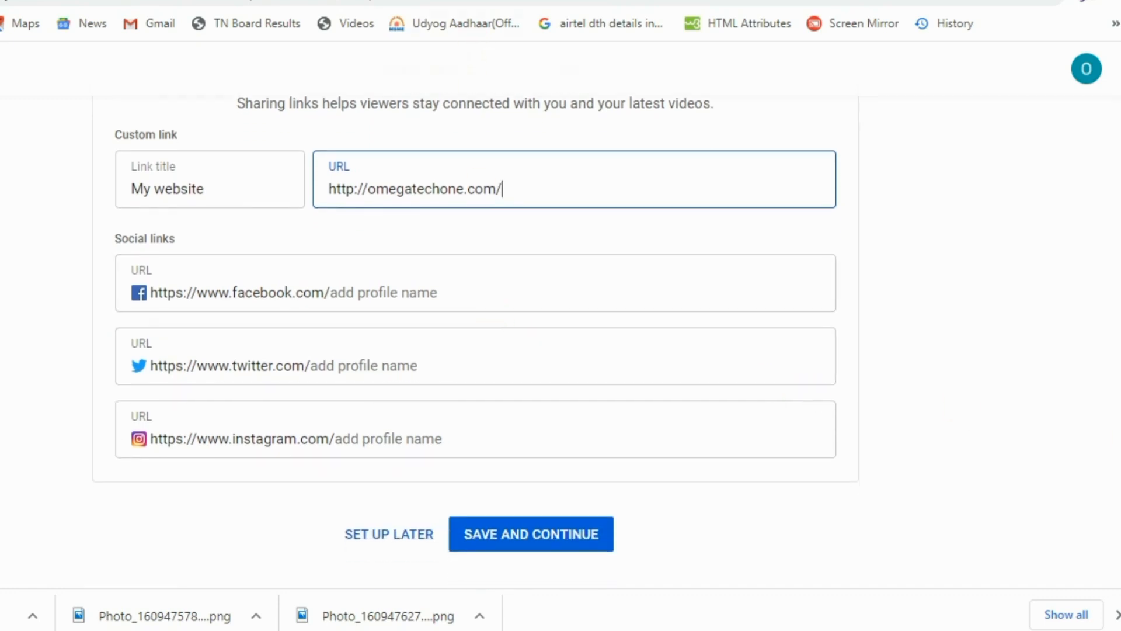
left_click(298, 1)
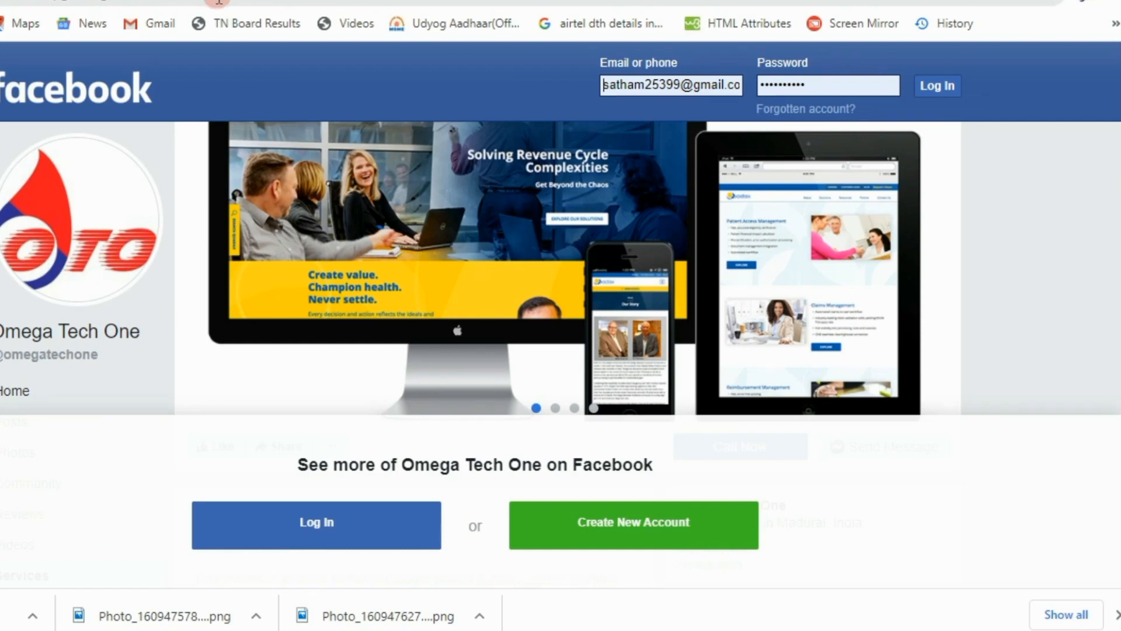
left_click(168, 0)
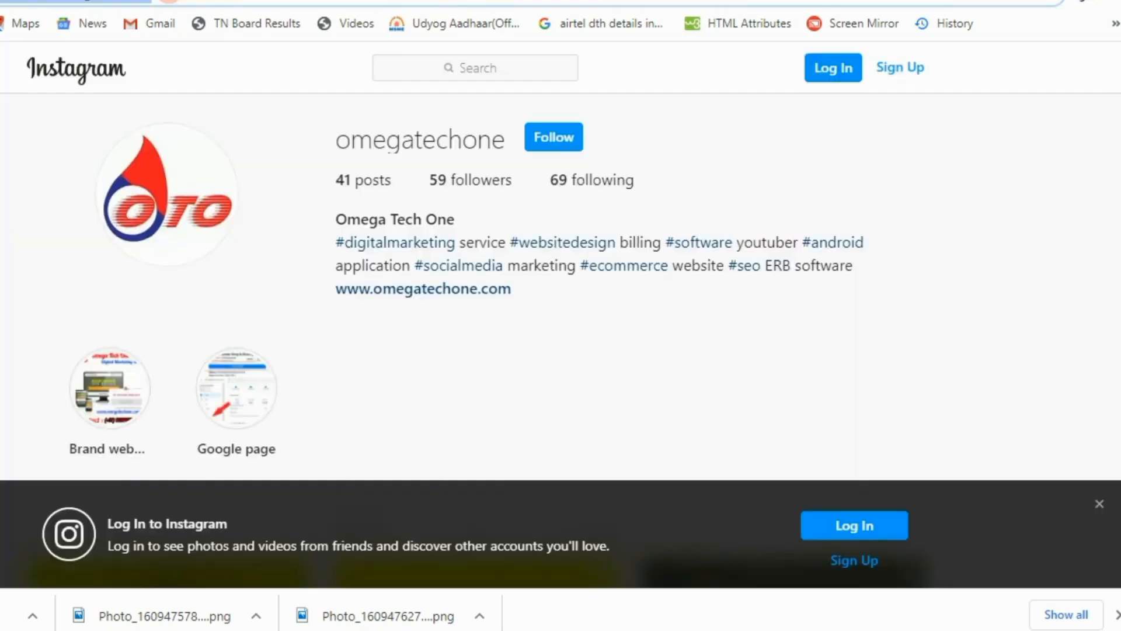
left_click(170, 1)
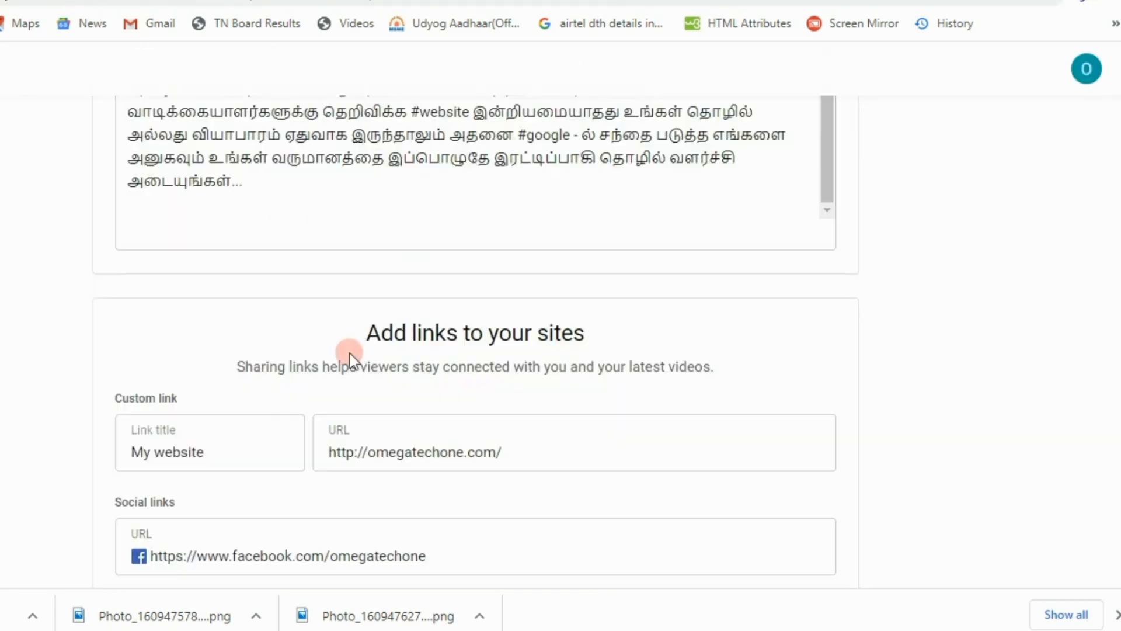
scroll(476, 351, "down", 5)
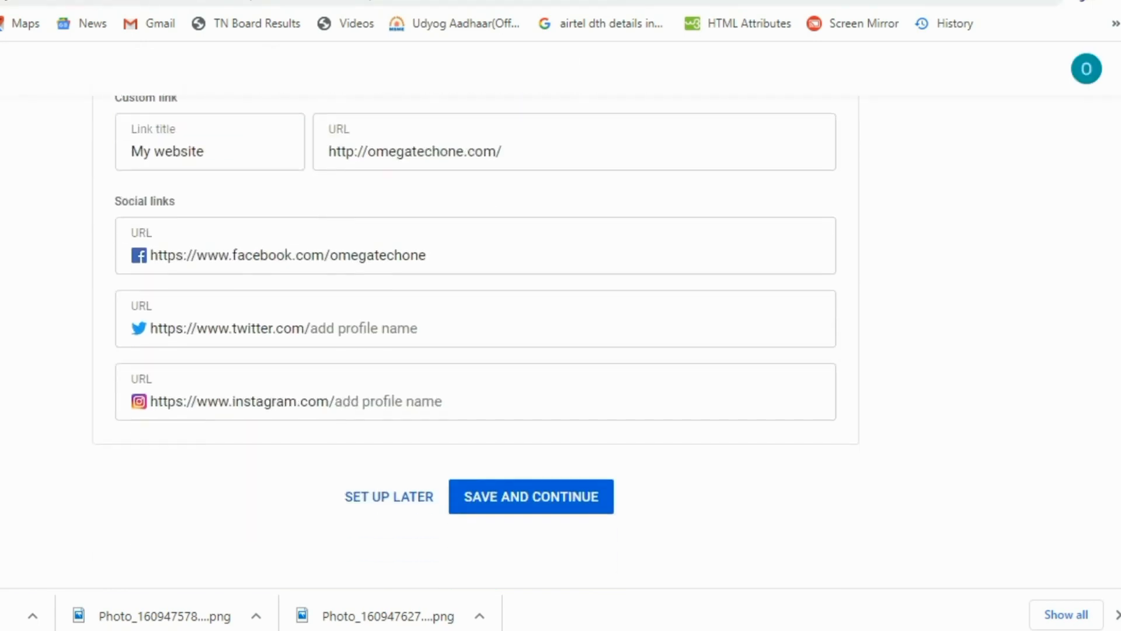
left_click(455, 394)
type("omegatechone")
Step: Review the profile picture, channel description and site links, and save the channel setup
scroll(453, 393, "up", 5)
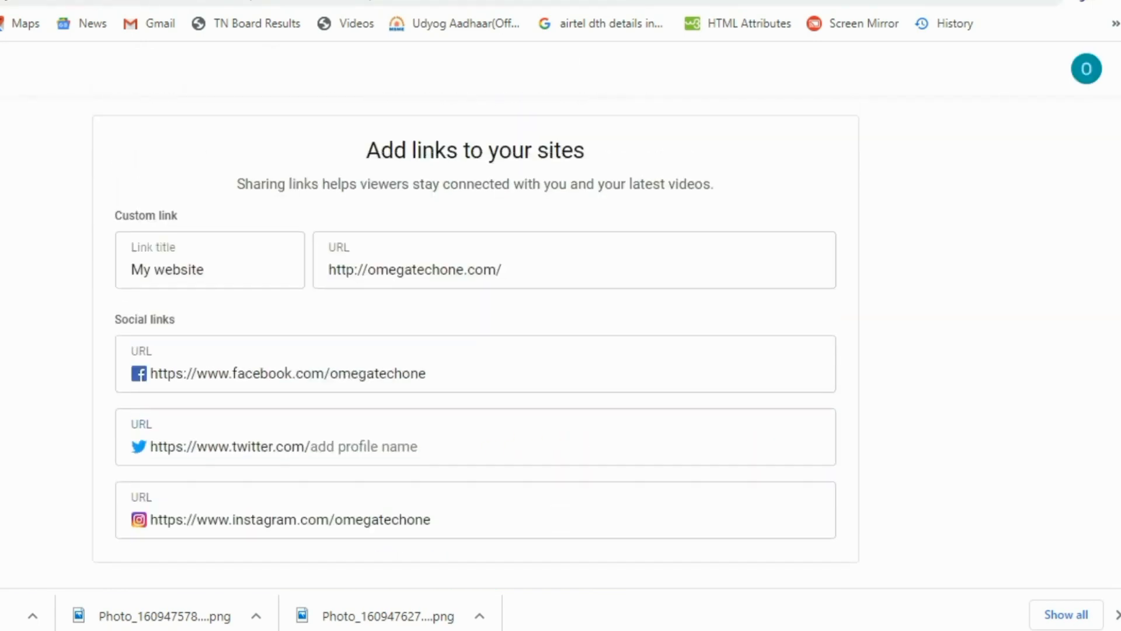
scroll(475, 350, "up", 10)
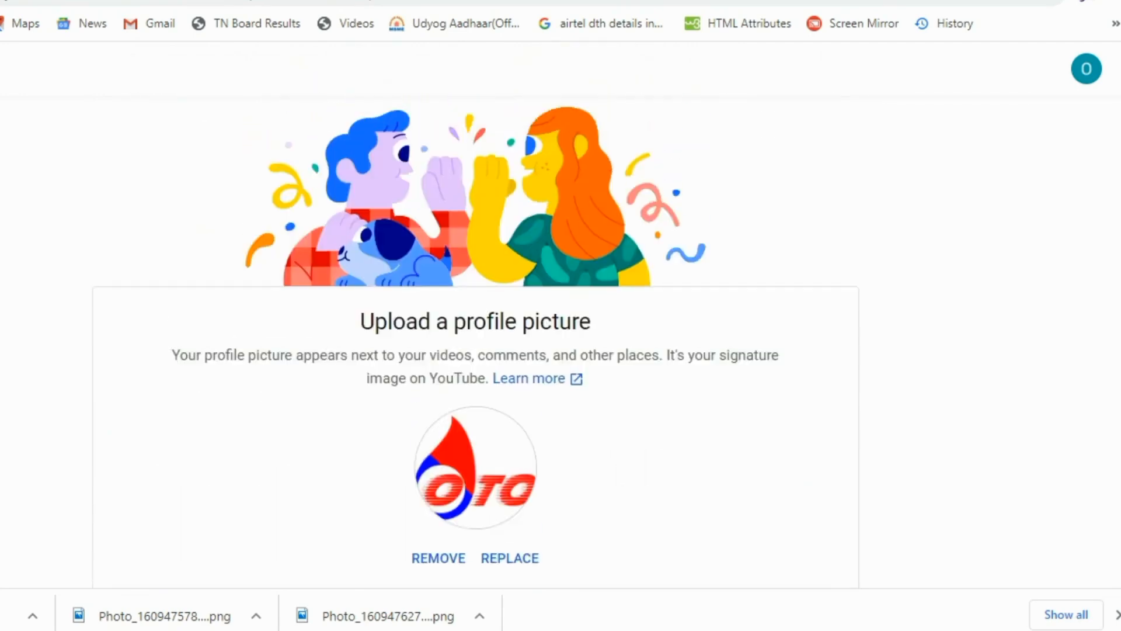
scroll(475, 342, "down", 8)
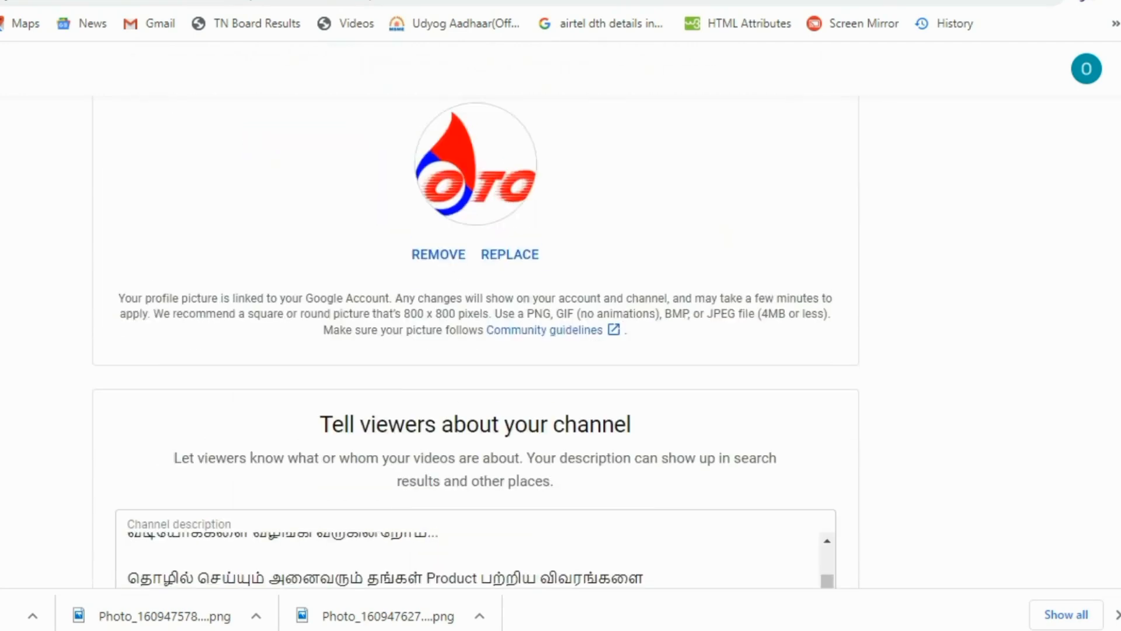
scroll(476, 342, "down", 5)
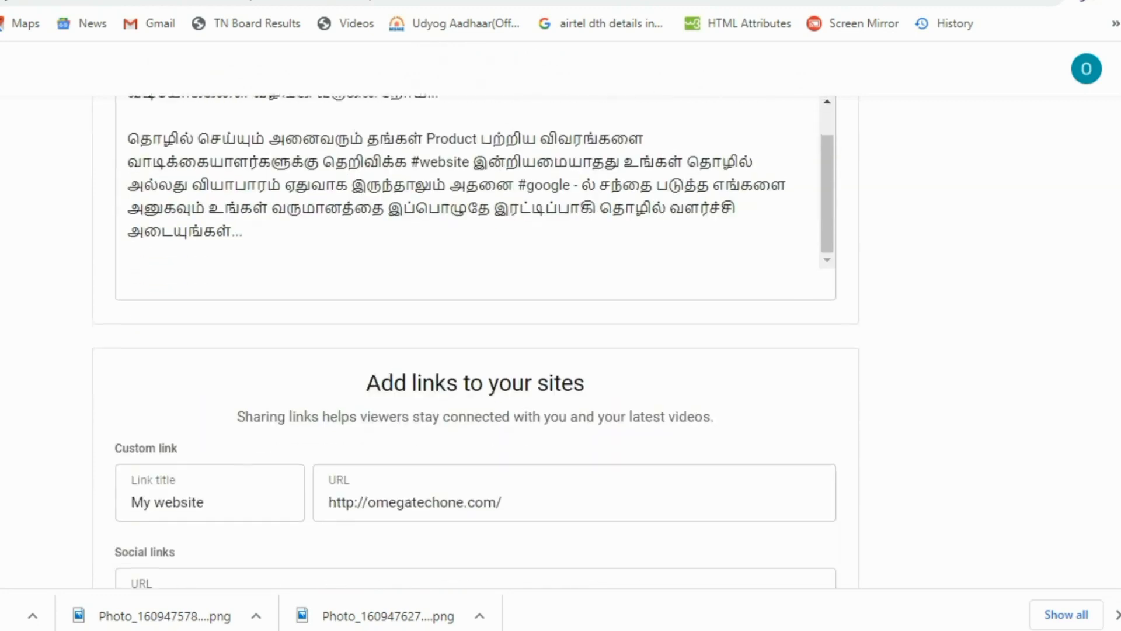
scroll(475, 341, "down", 2)
scroll(476, 342, "down", 1)
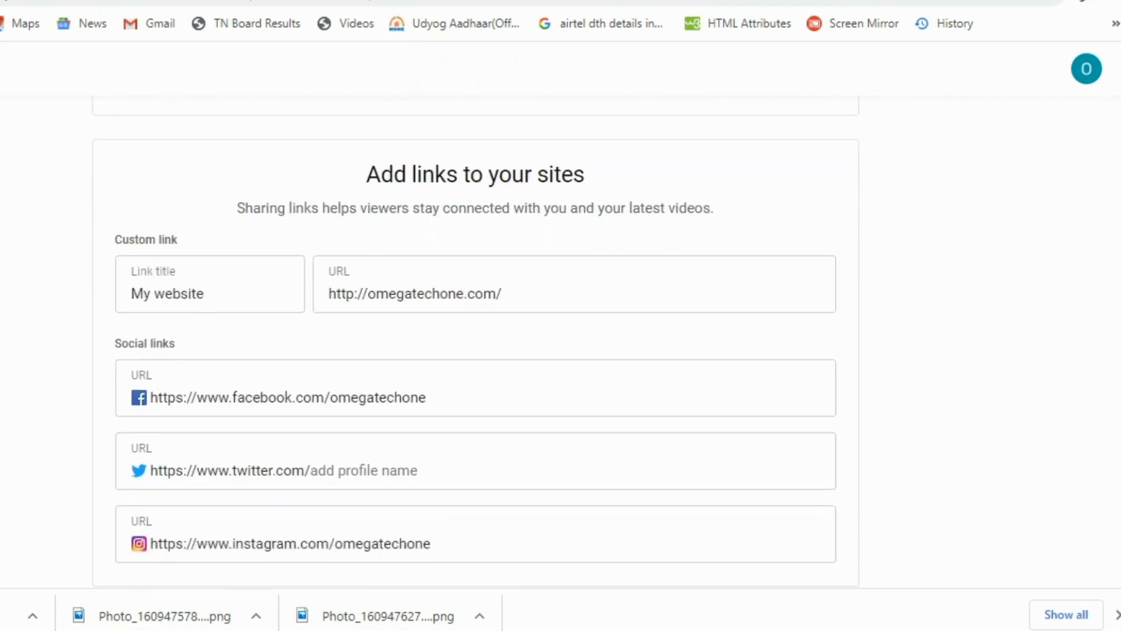
scroll(476, 342, "down", 4)
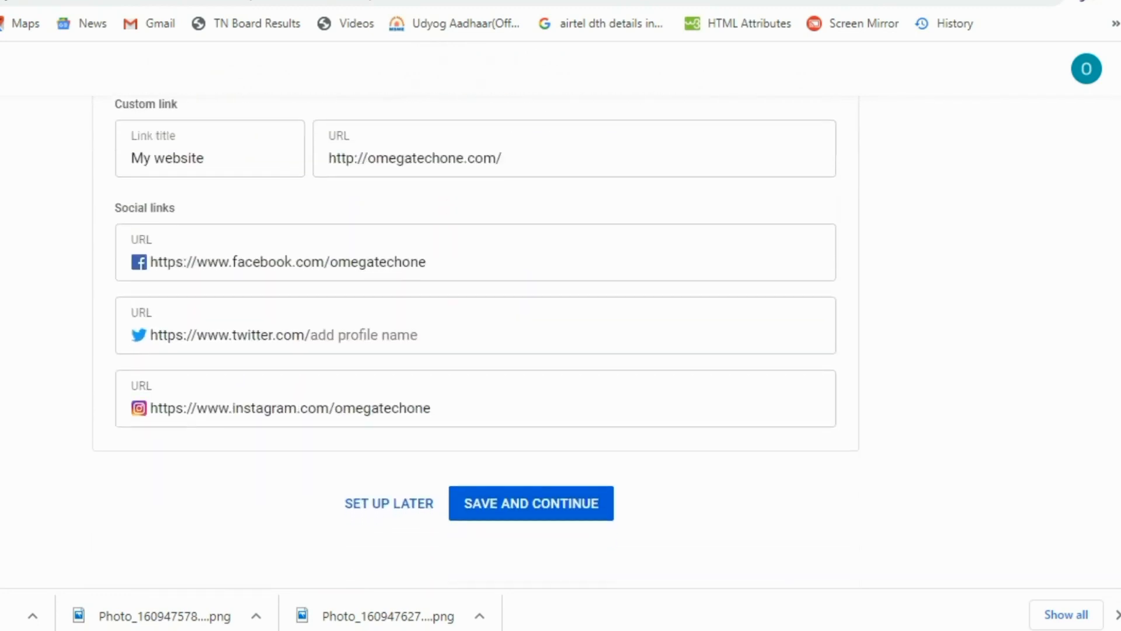
scroll(476, 310, "down", 1)
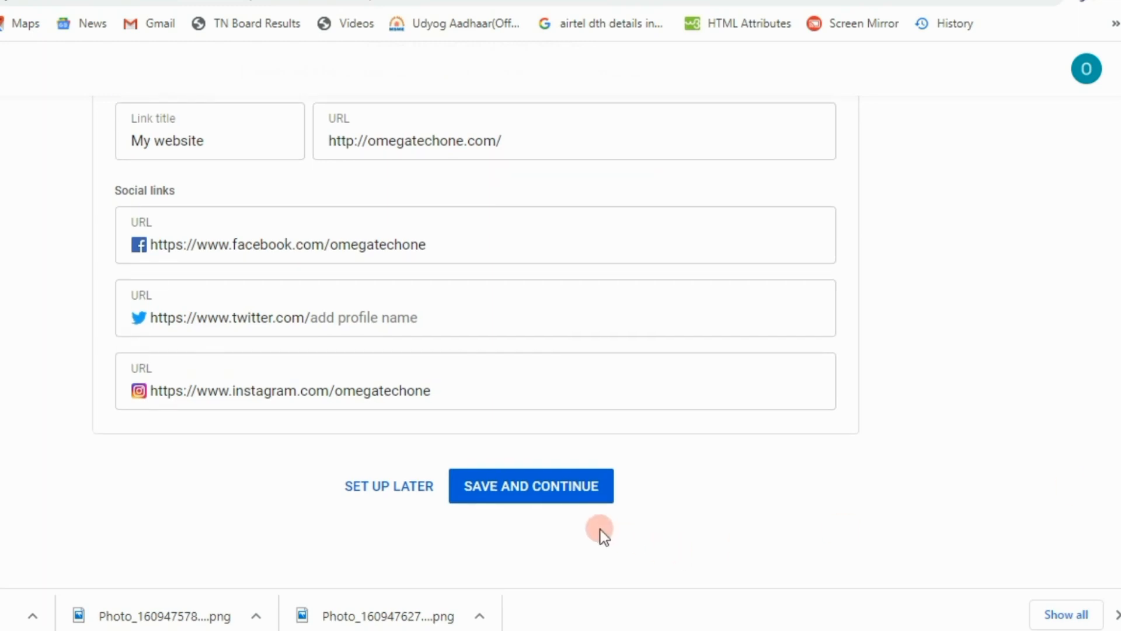
left_click(563, 495)
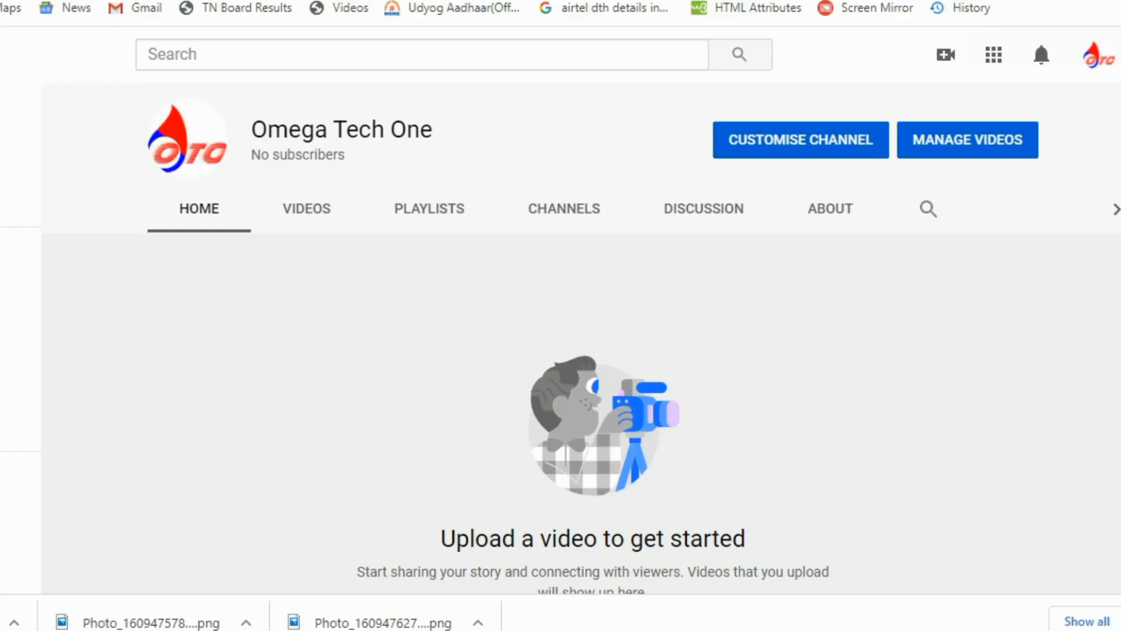
Step: Open channel customization and examine the requirements for phone-verified features under the channel's feature eligibility settings
left_click(803, 138)
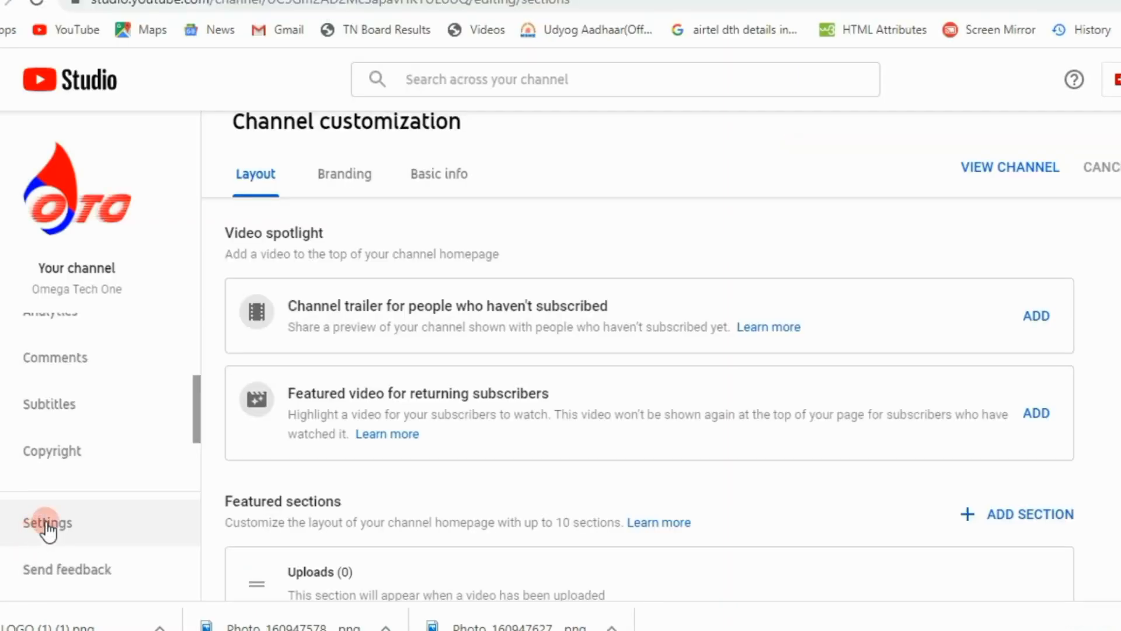
left_click(47, 523)
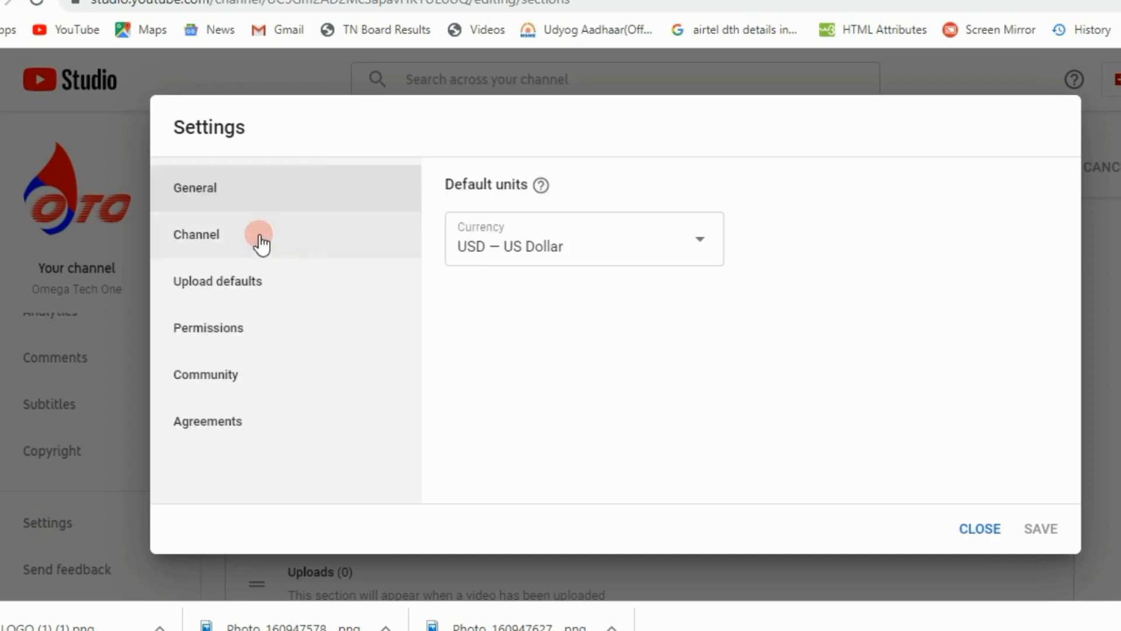
left_click(260, 237)
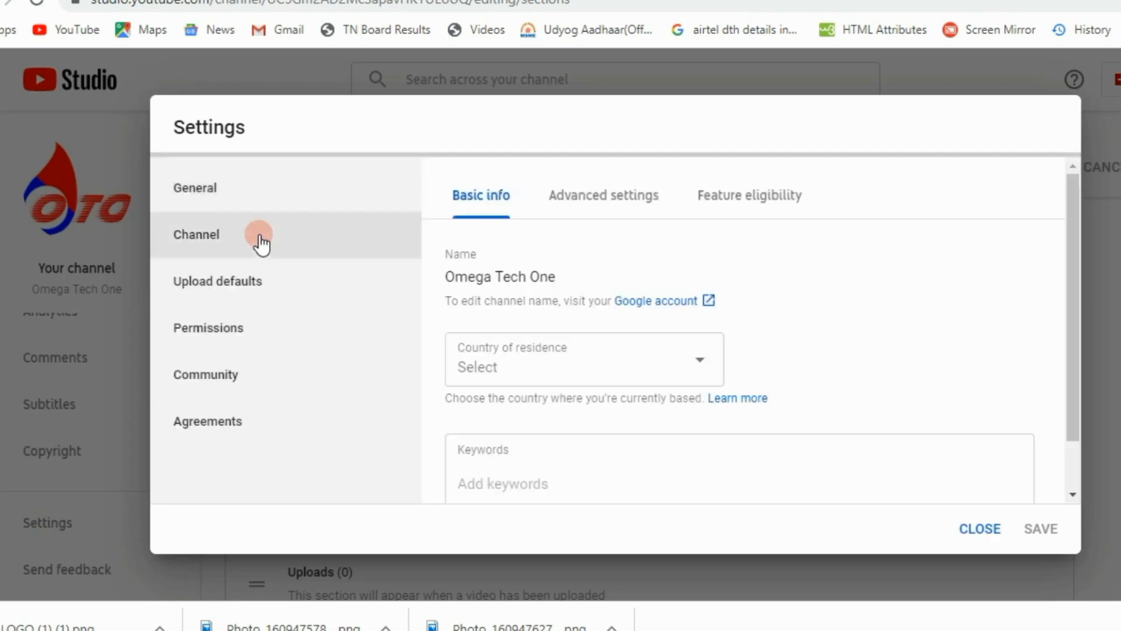
left_click(751, 199)
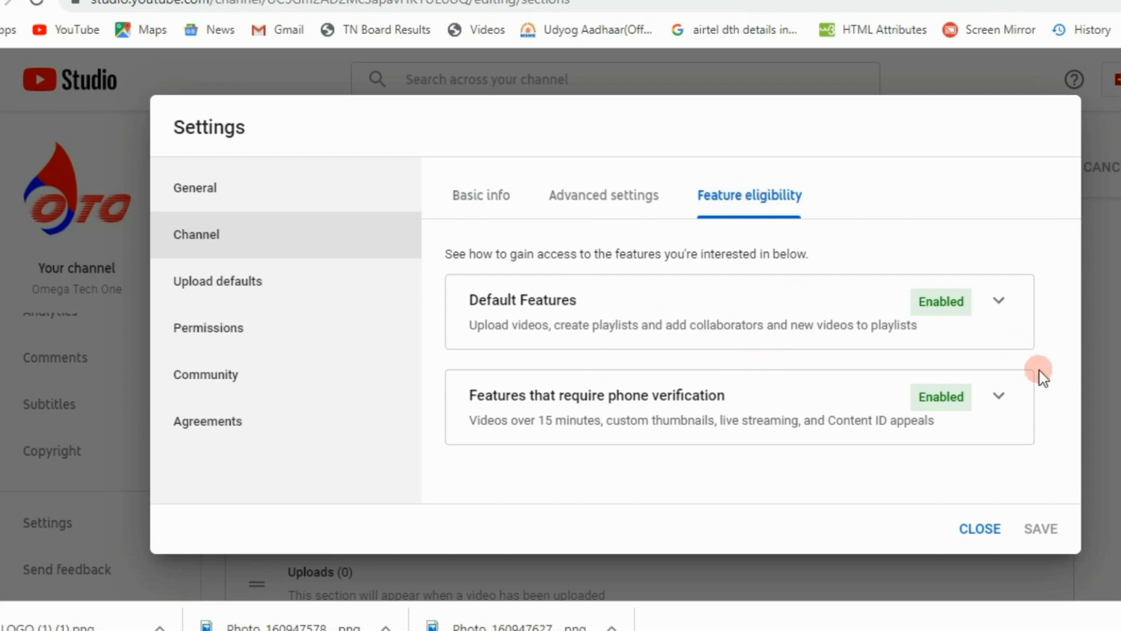
left_click(1012, 391)
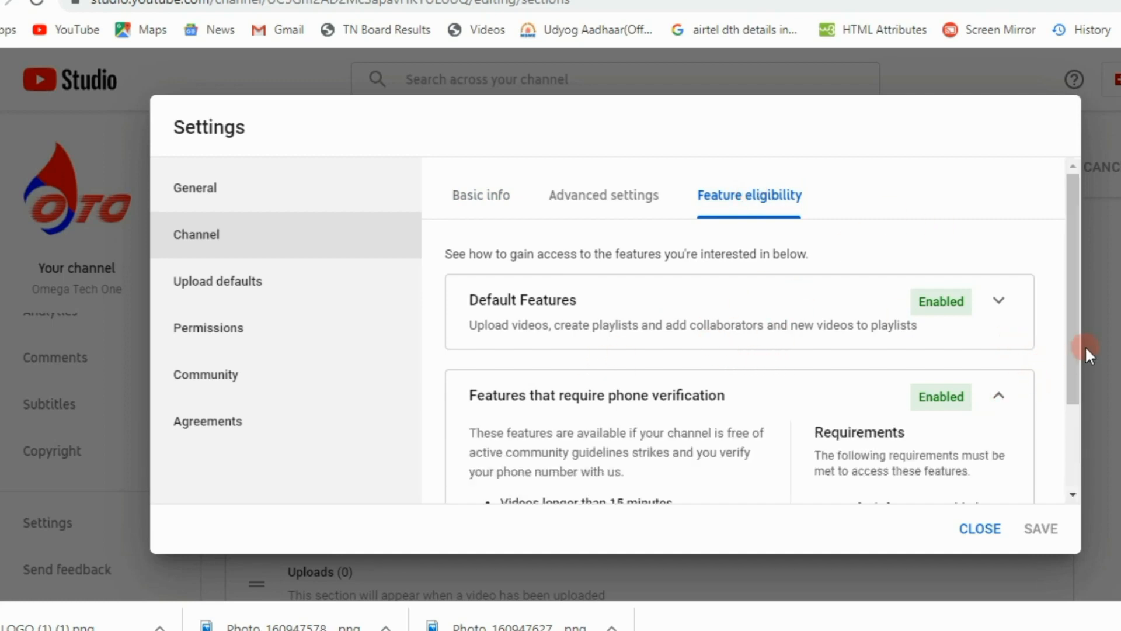
left_click_drag(1070, 351, 1068, 433)
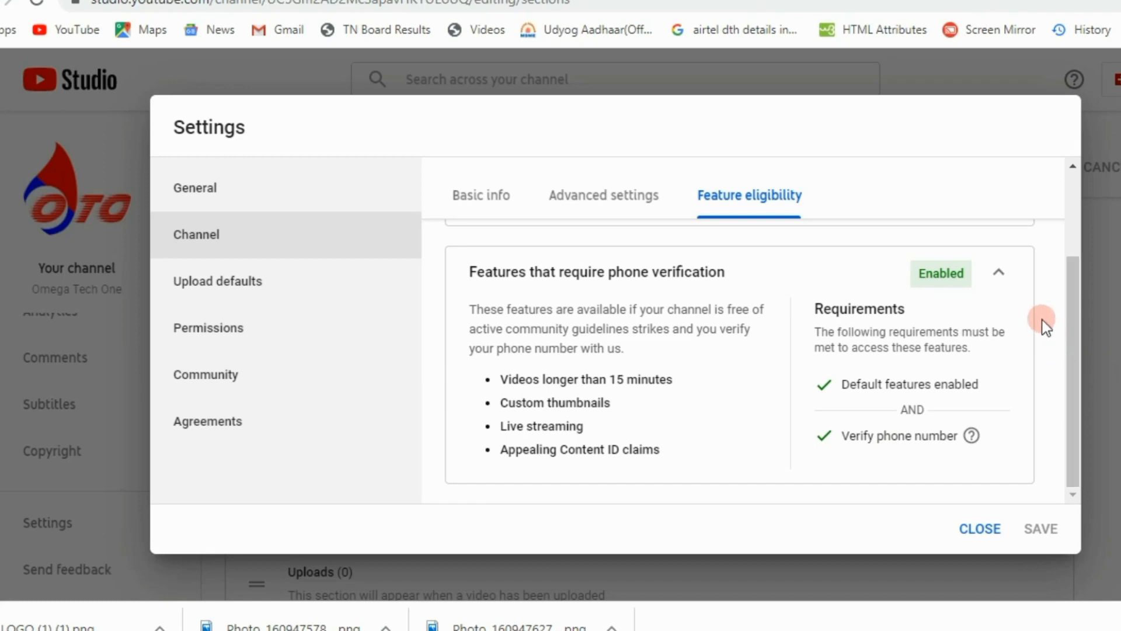
left_click(1000, 275)
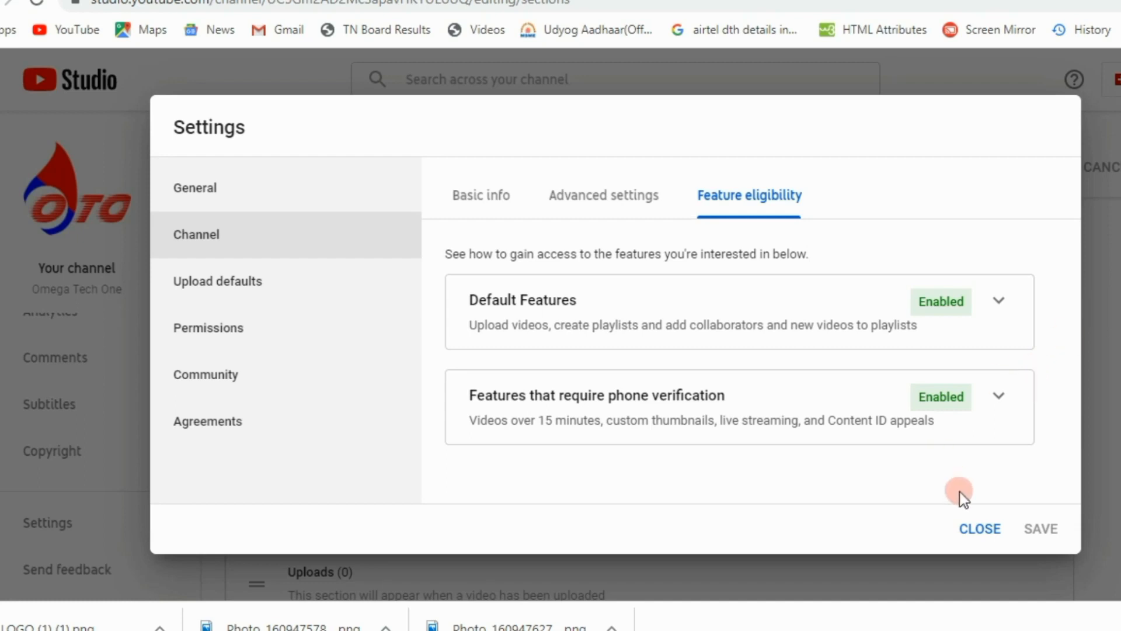
Step: Set the channel as not made for kids in the advanced channel settings and save the settings
left_click(645, 195)
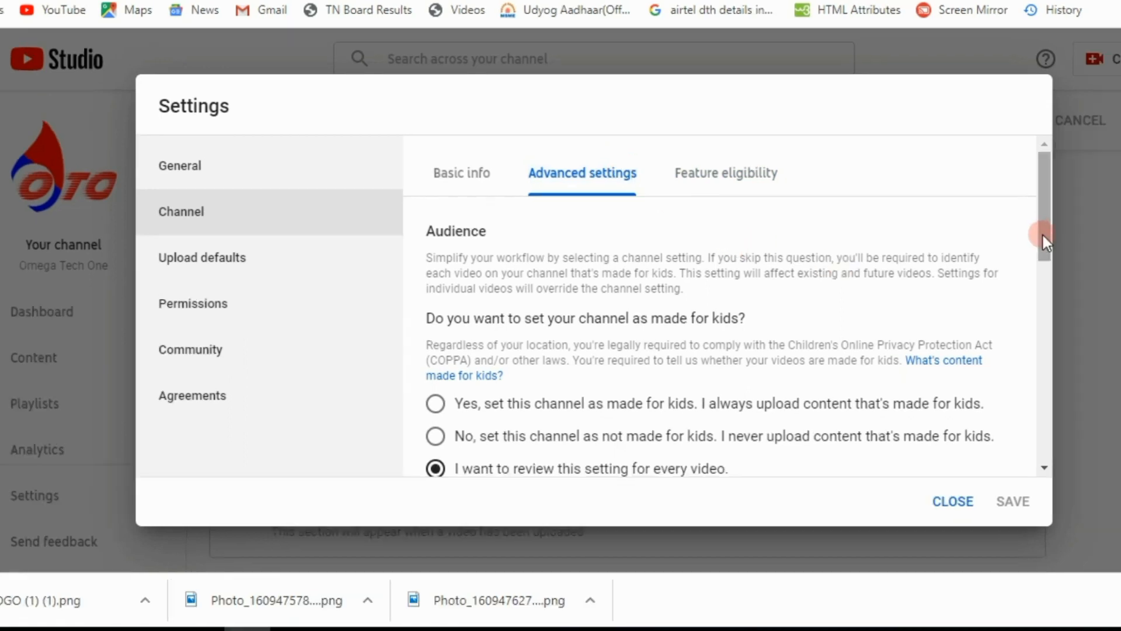
left_click_drag(1070, 255, 1075, 309)
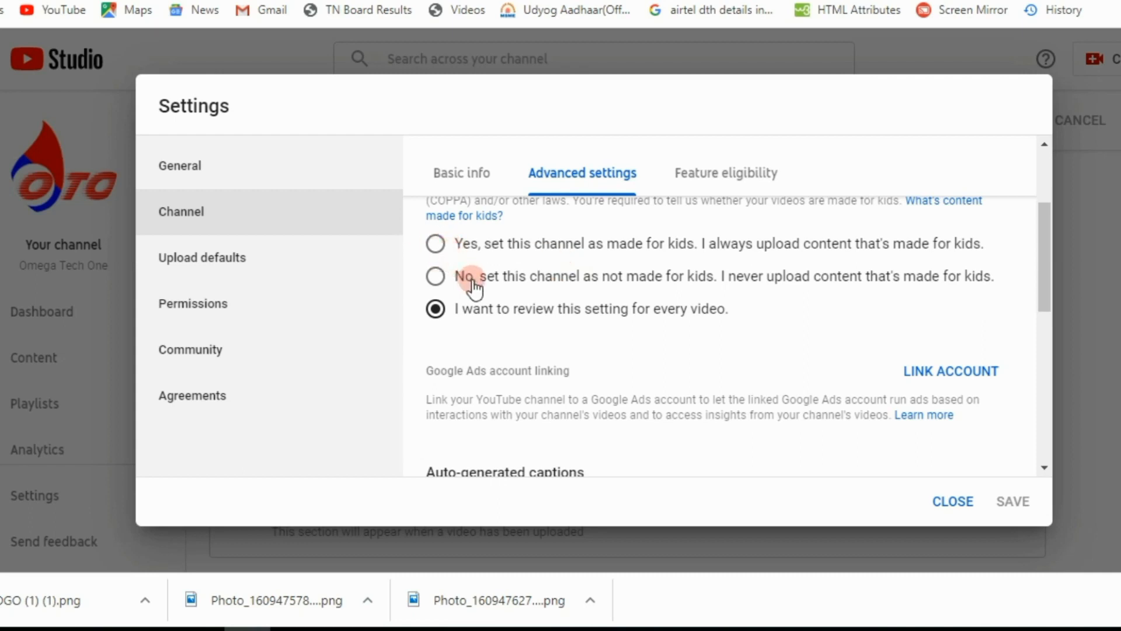
left_click(437, 278)
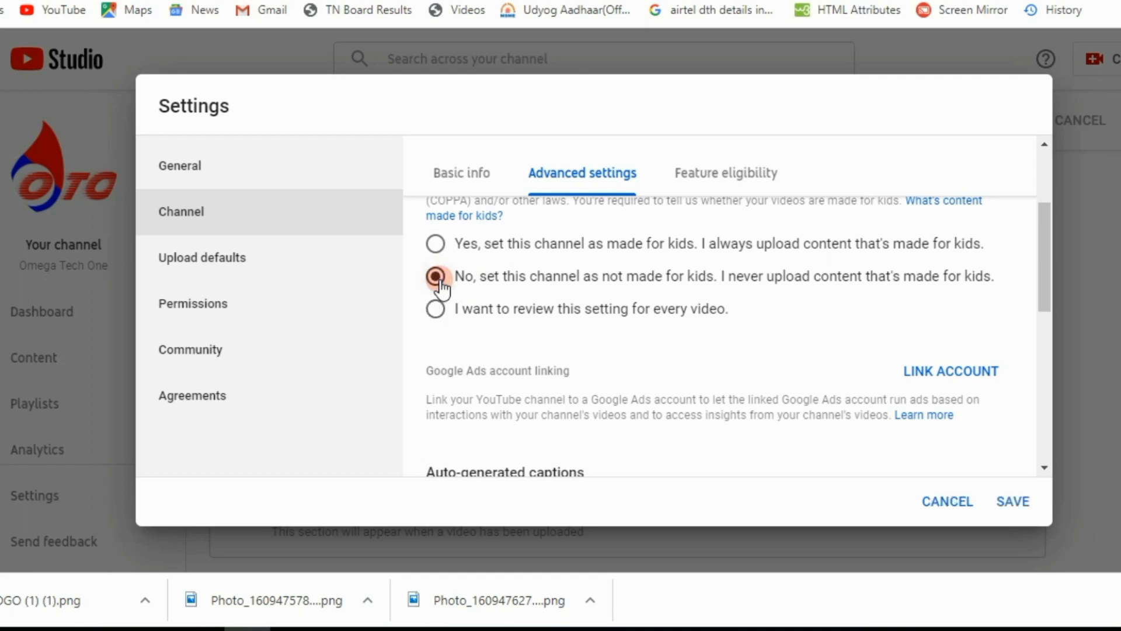
left_click_drag(1044, 280, 1041, 435)
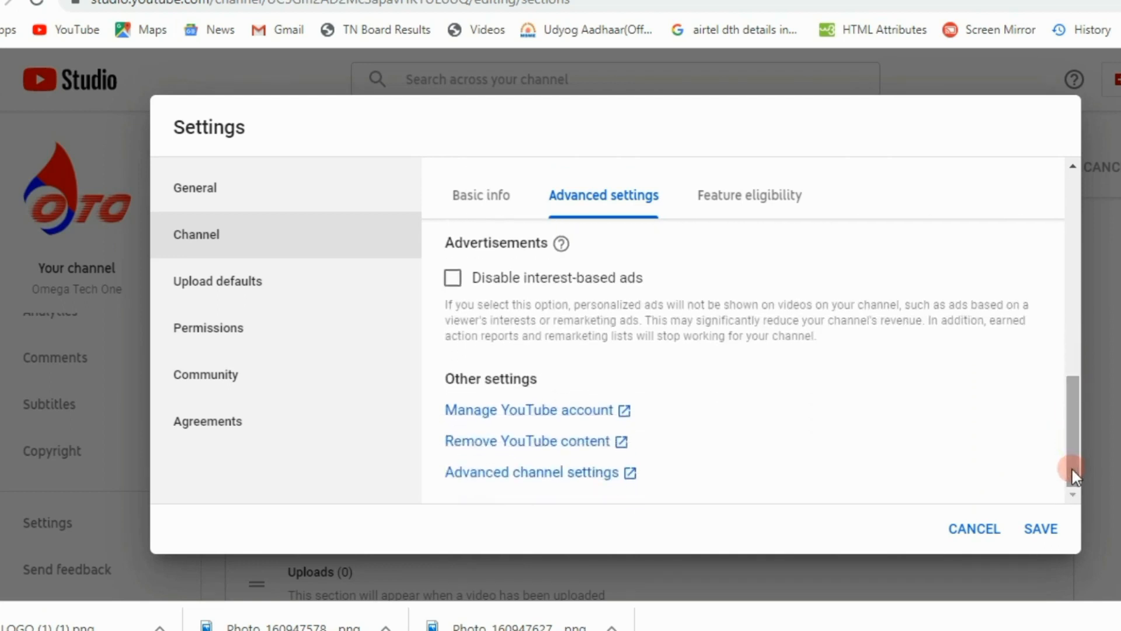
left_click(1055, 531)
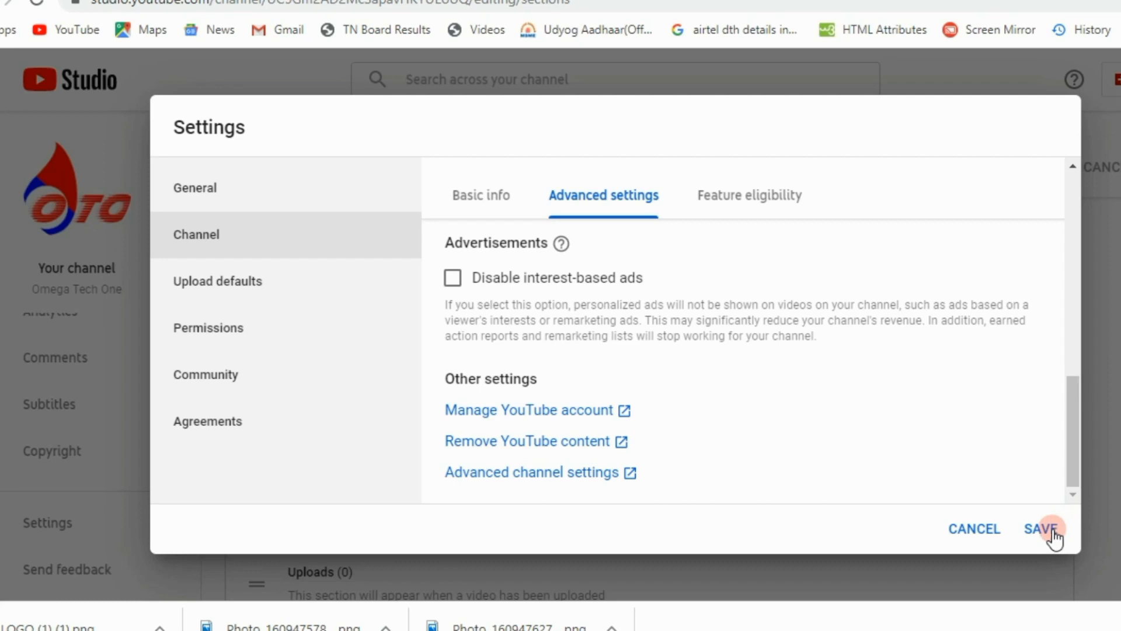
left_click(1054, 531)
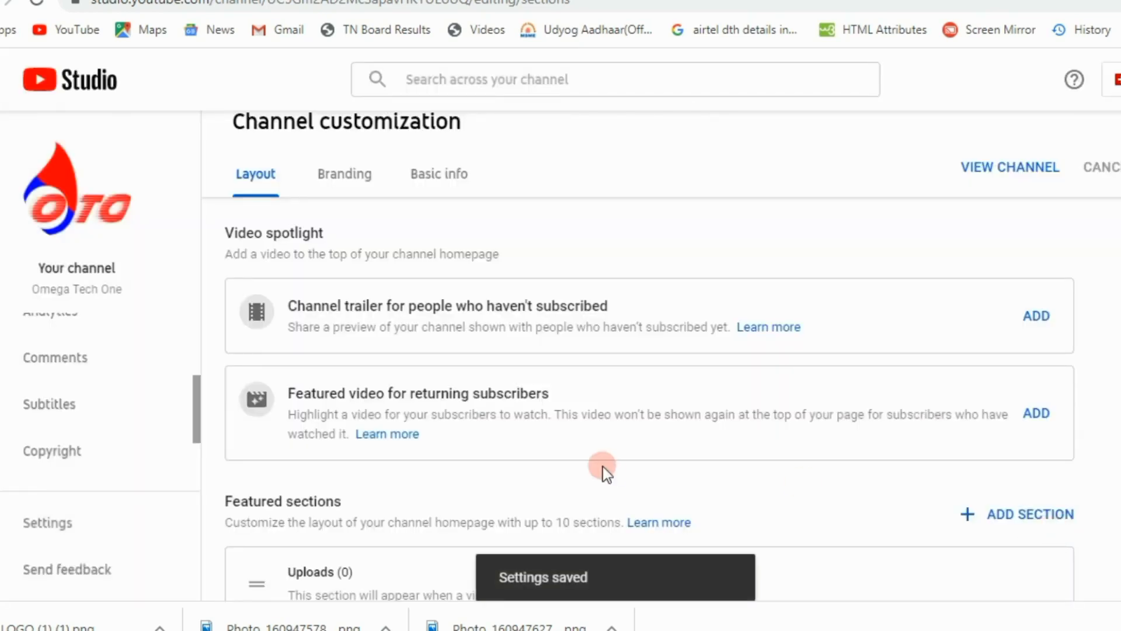
left_click(51, 522)
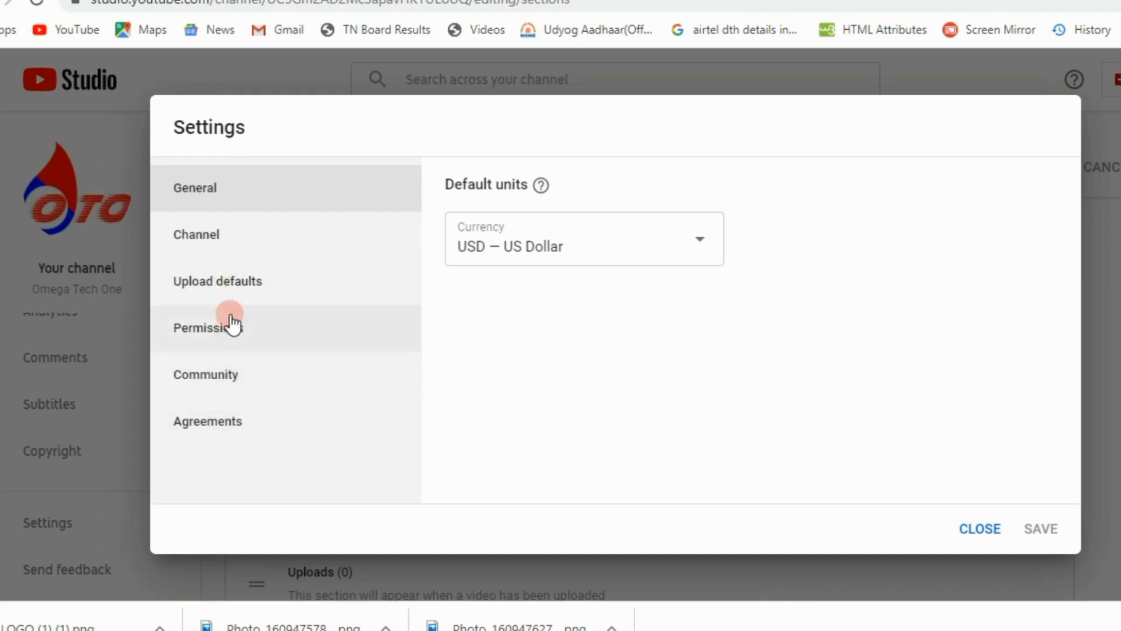
left_click(981, 529)
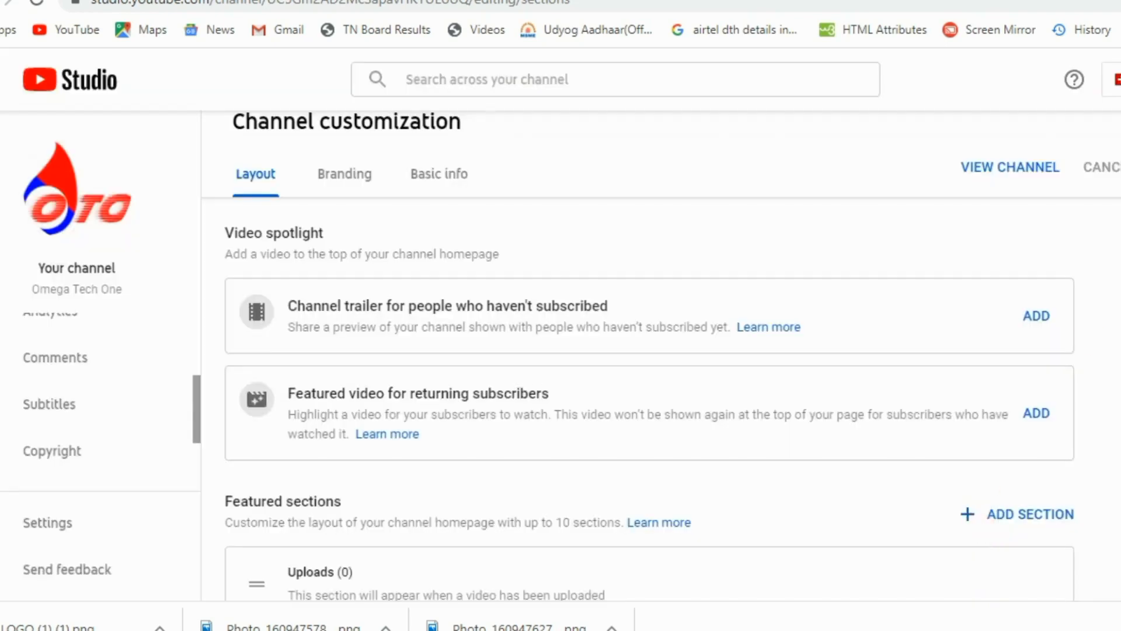
Step: Look through the channel's basic info, including description, channel URL, links, banner links and contact info
left_click(434, 177)
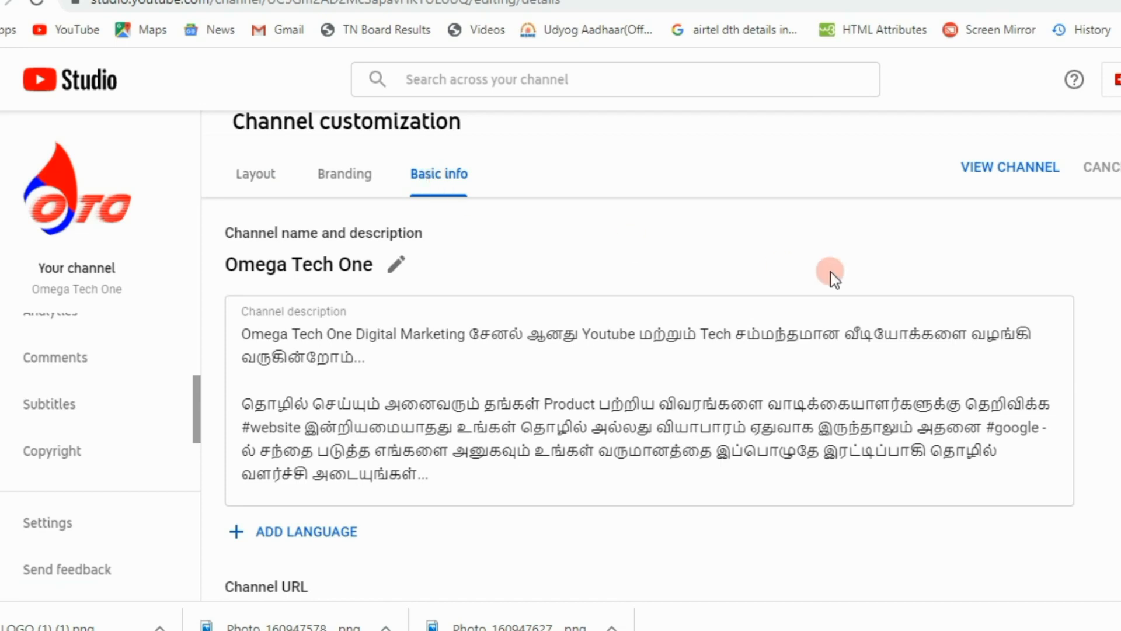
scroll(650, 385, "down", 5)
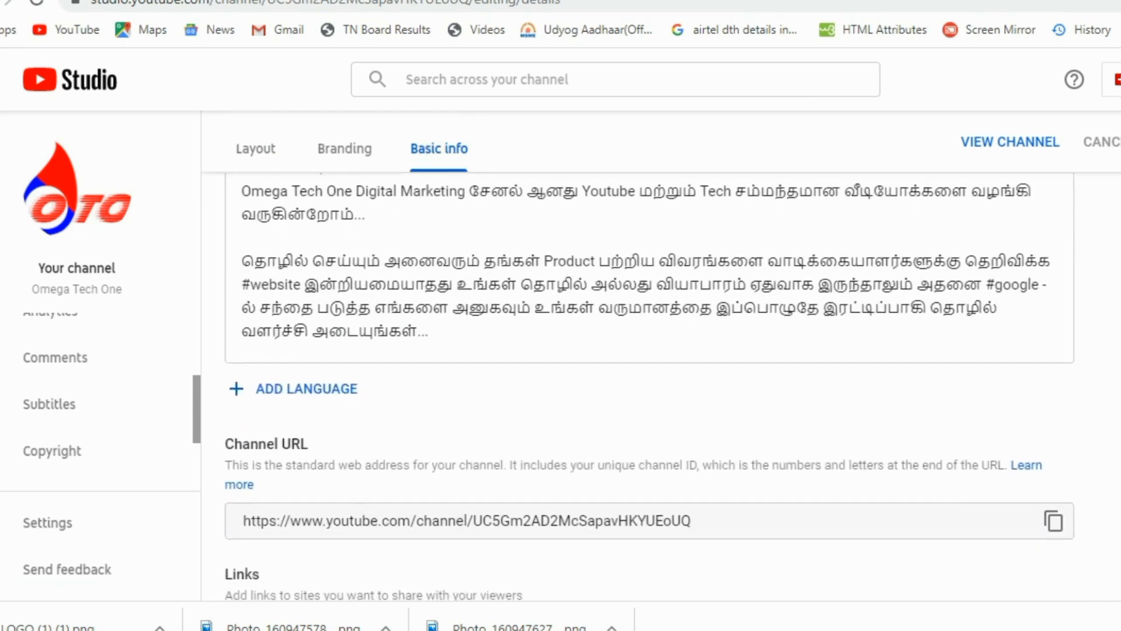
scroll(650, 386, "down", 1)
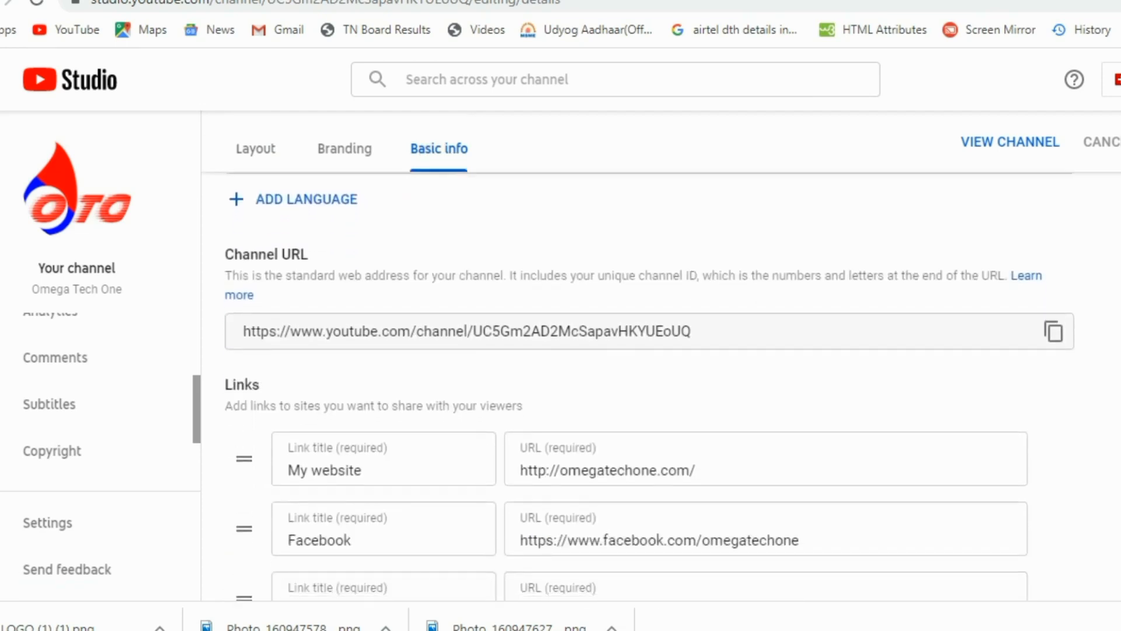
scroll(650, 385, "up", 4)
scroll(649, 385, "down", 7)
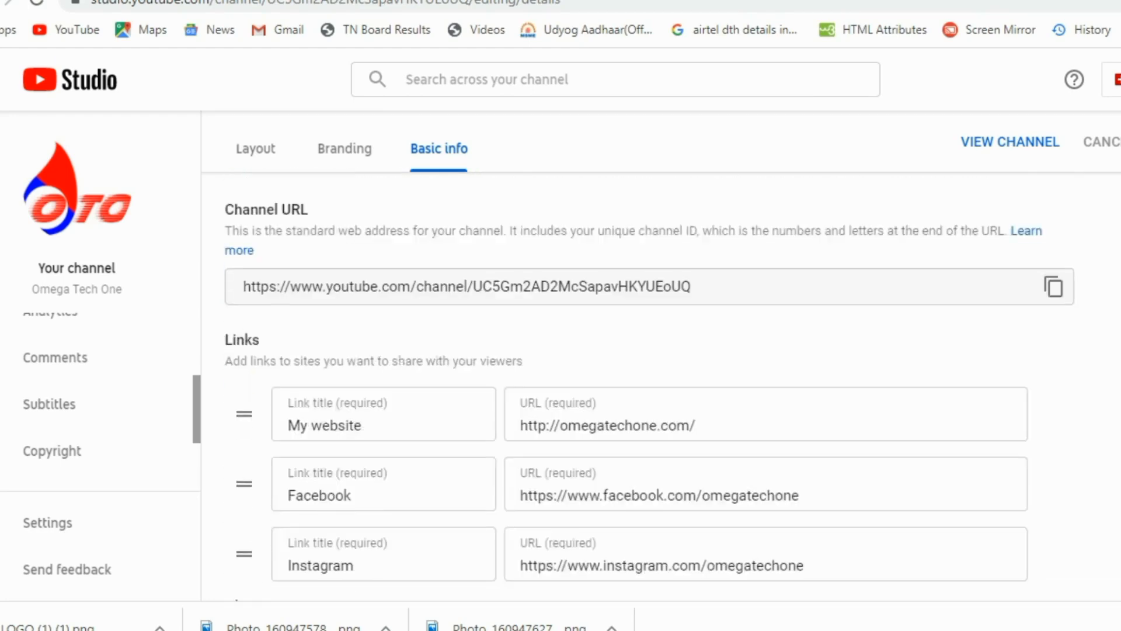
scroll(649, 385, "down", 1)
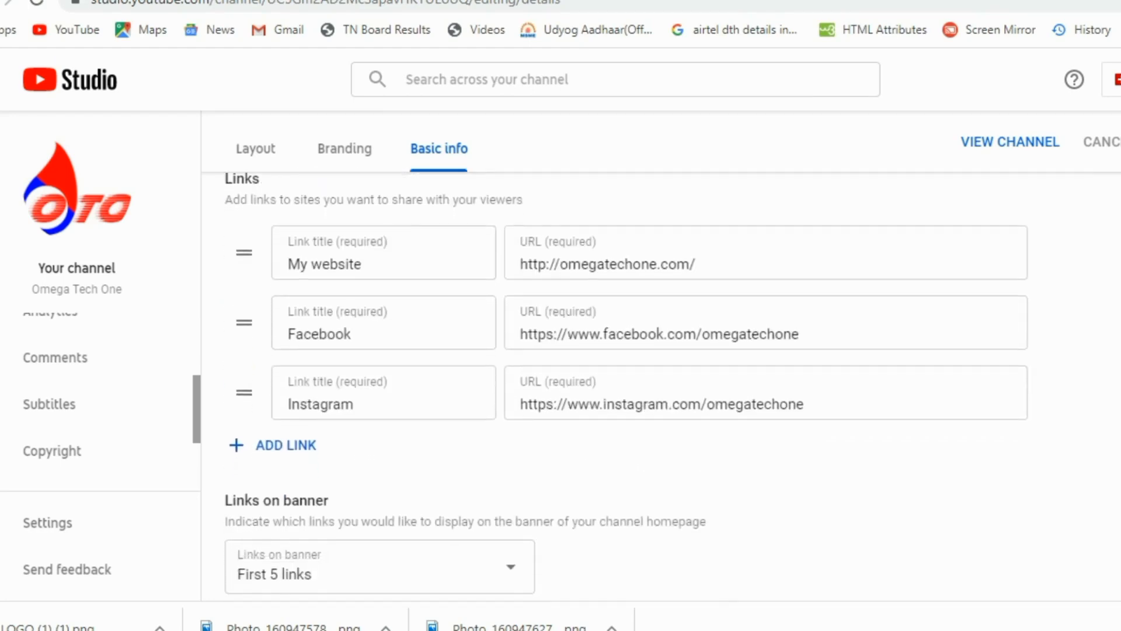
scroll(650, 385, "down", 1)
scroll(650, 386, "down", 1)
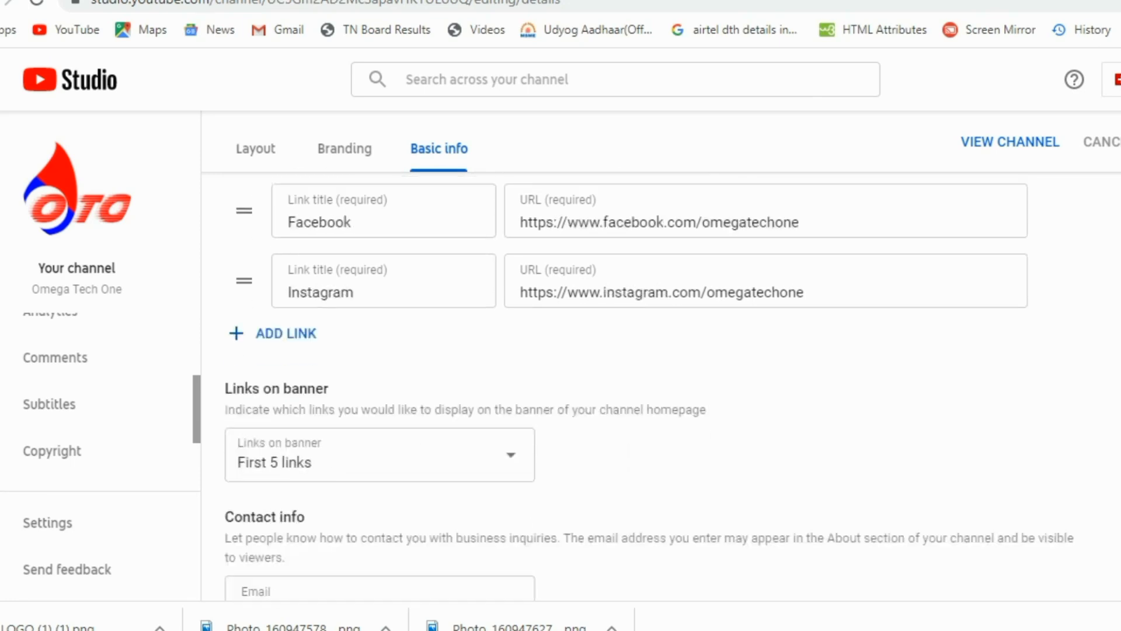
scroll(649, 385, "down", 1)
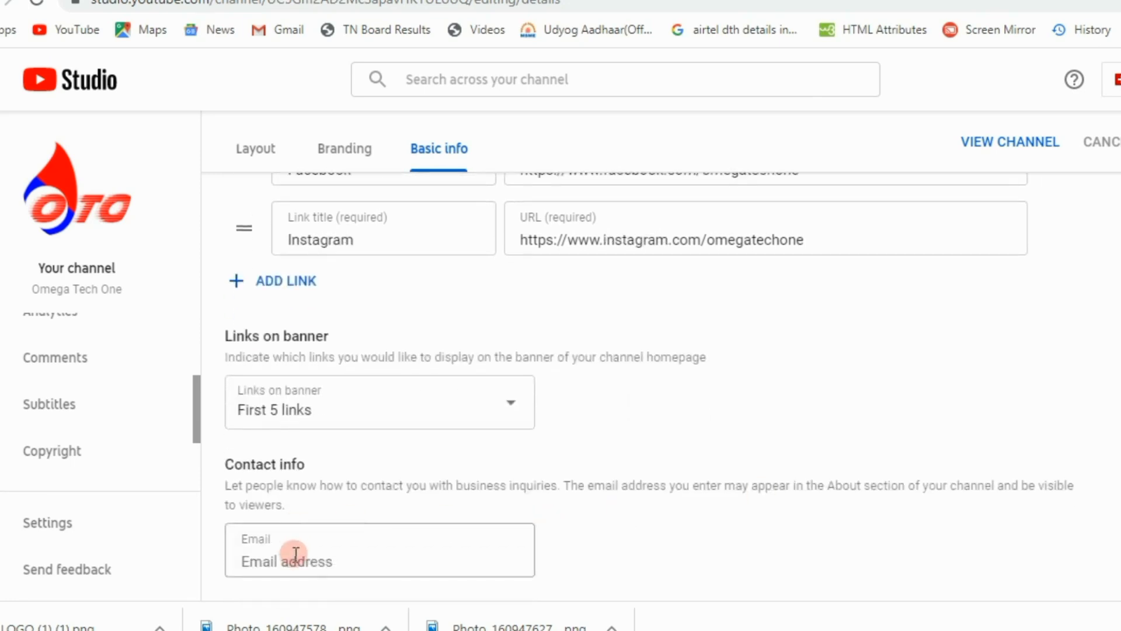
Step: Open the channel's branding settings and examine the image requirements for the profile picture, banner image and video watermark
scroll(571, 188, "up", 6)
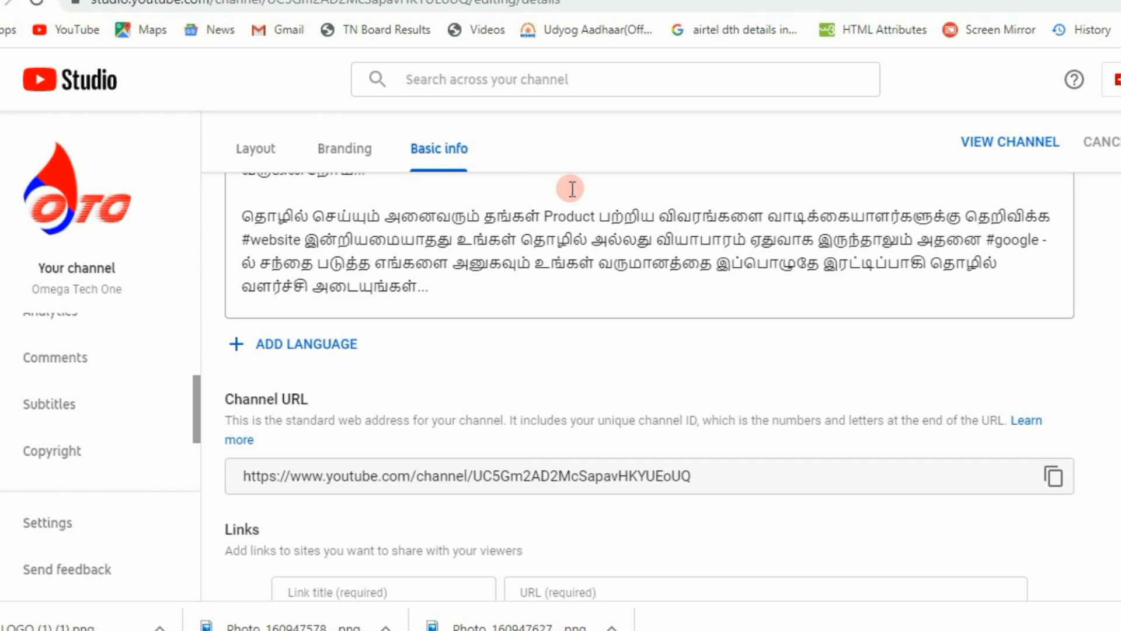
left_click(342, 150)
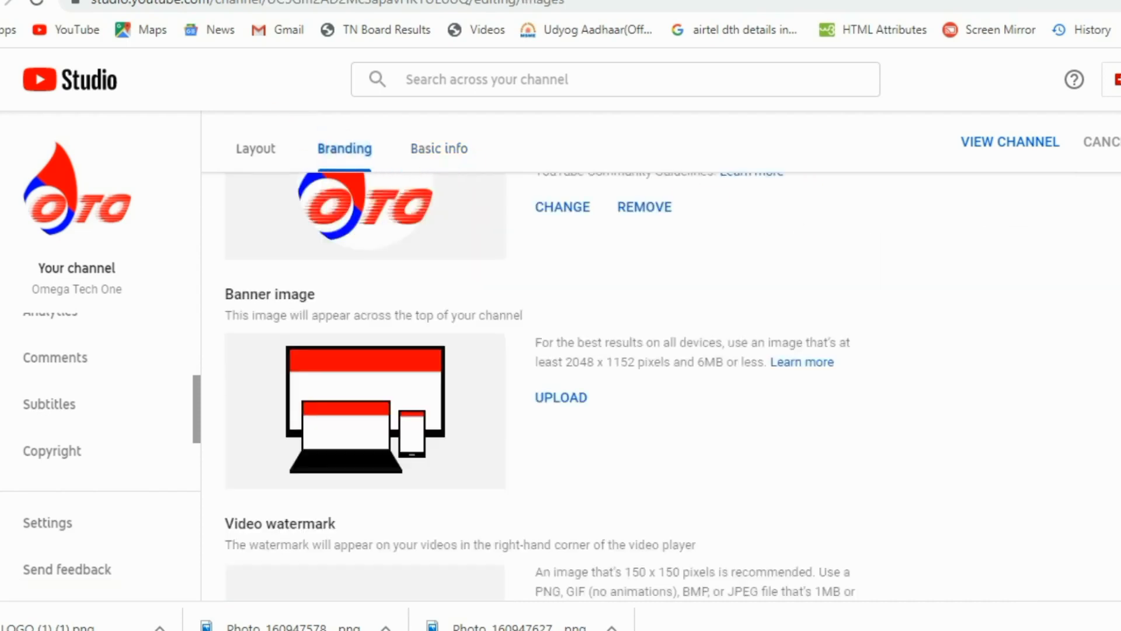
scroll(540, 387, "up", 2)
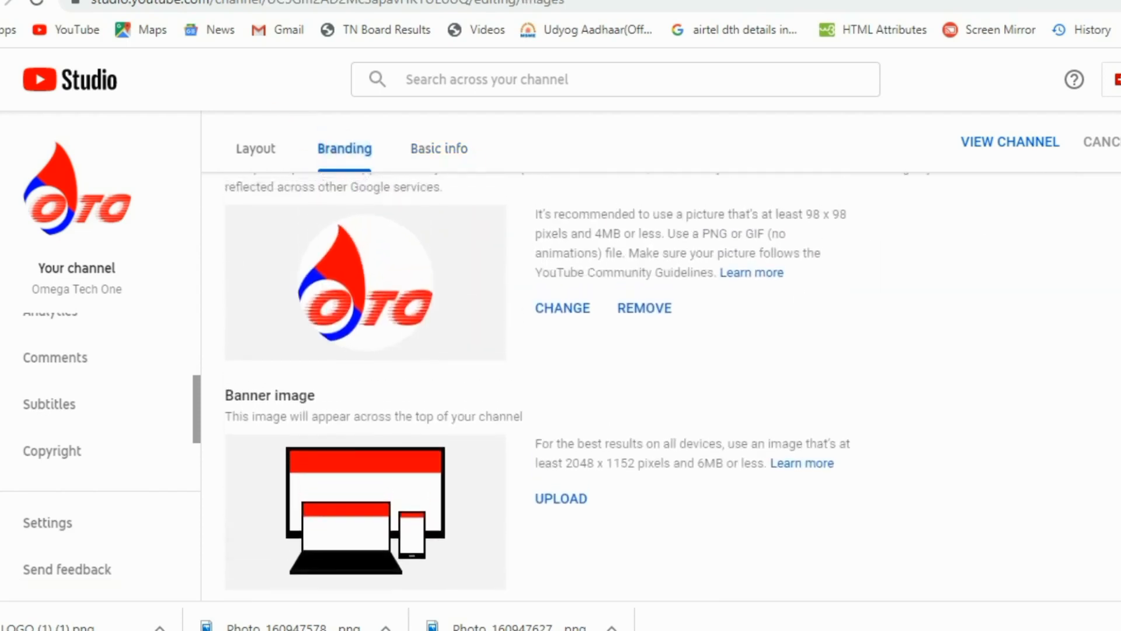
scroll(540, 387, "up", 1)
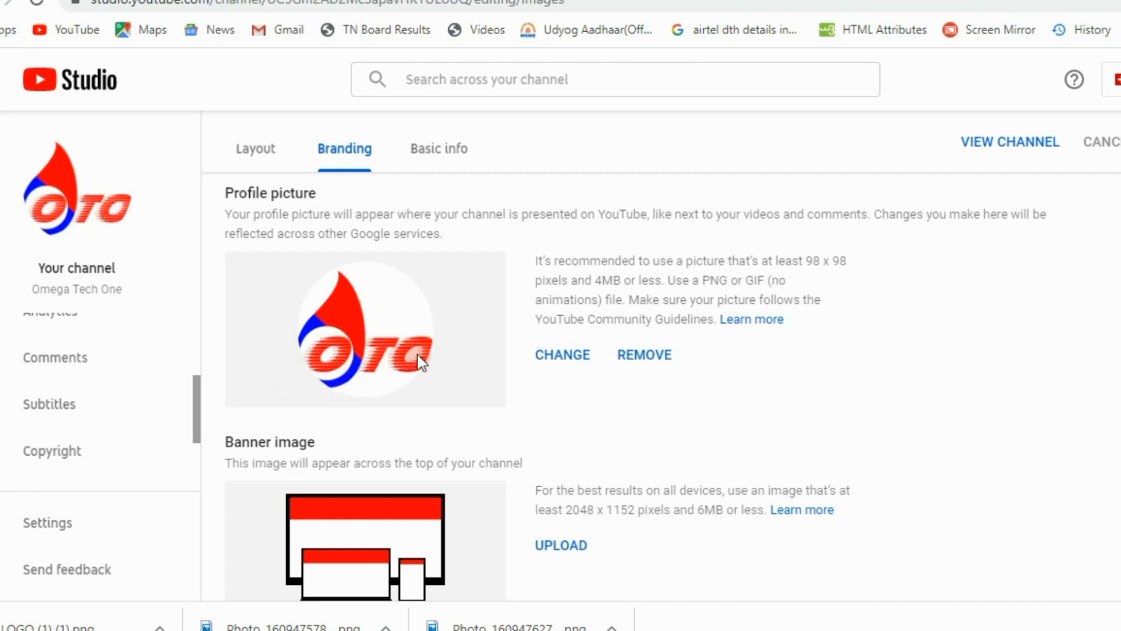
scroll(851, 368, "down", 3)
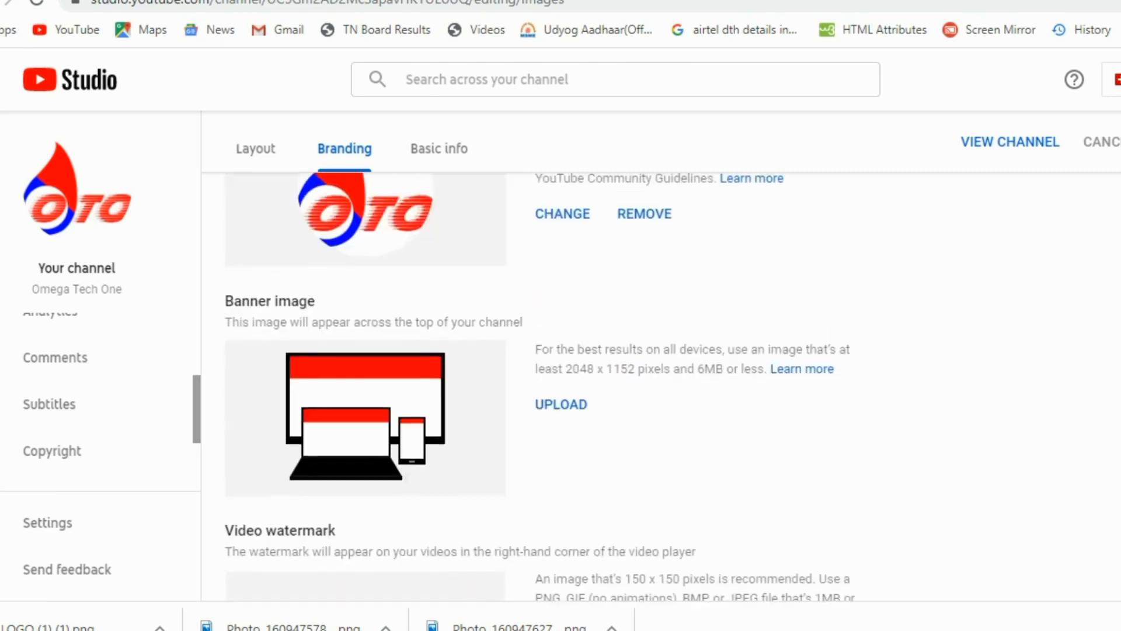
scroll(537, 386, "up", 2)
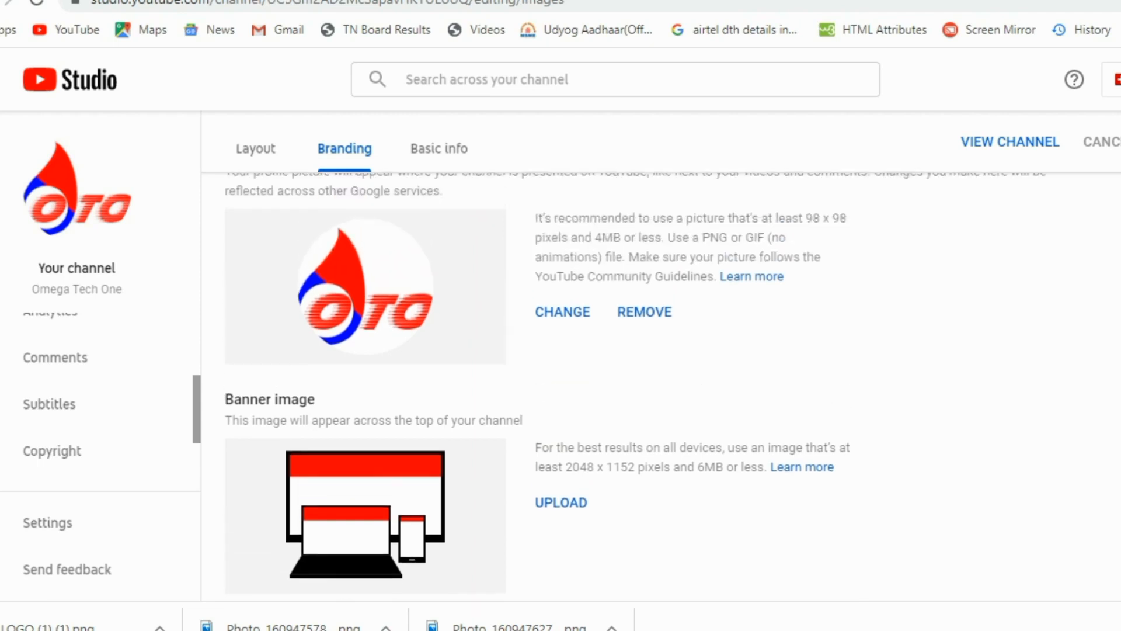
scroll(538, 386, "up", 2)
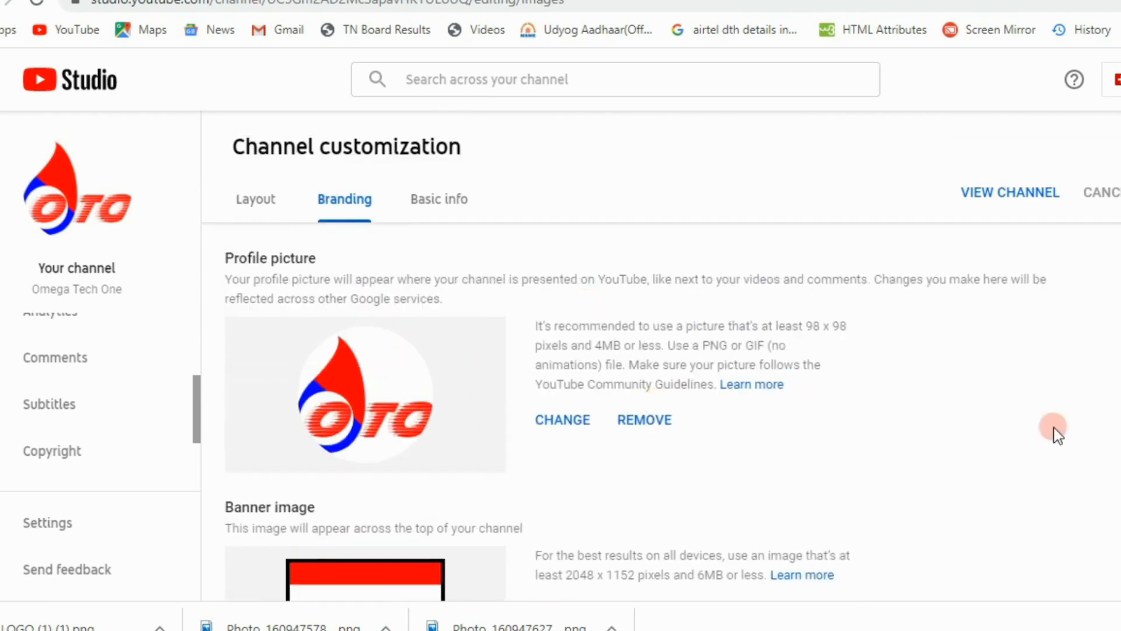
scroll(1057, 432, "down", 5)
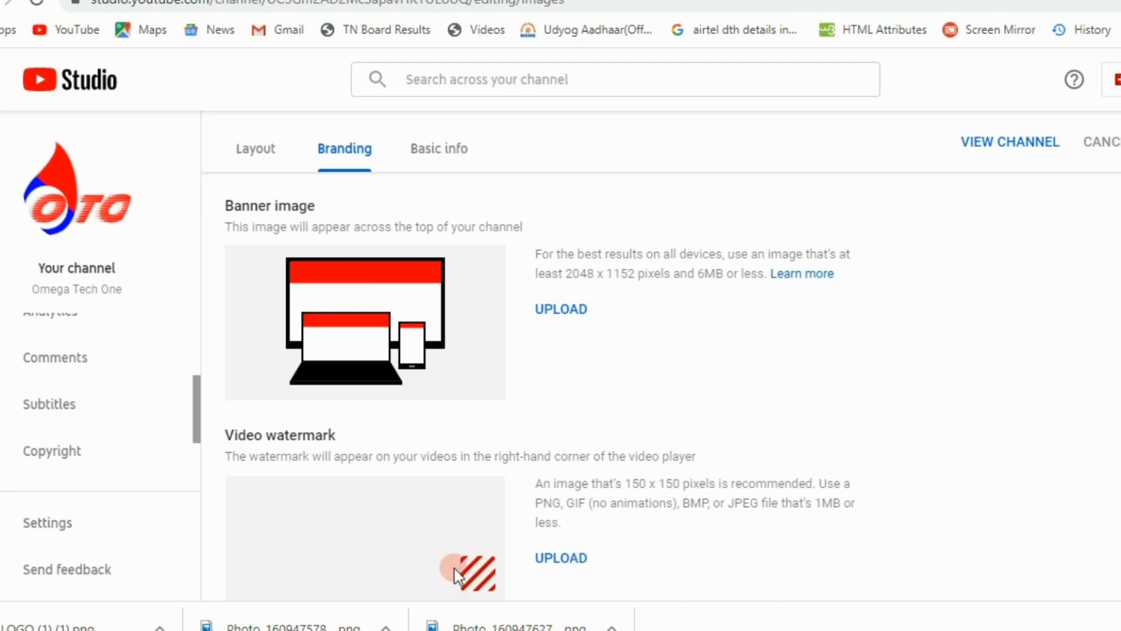
scroll(540, 380, "up", 1)
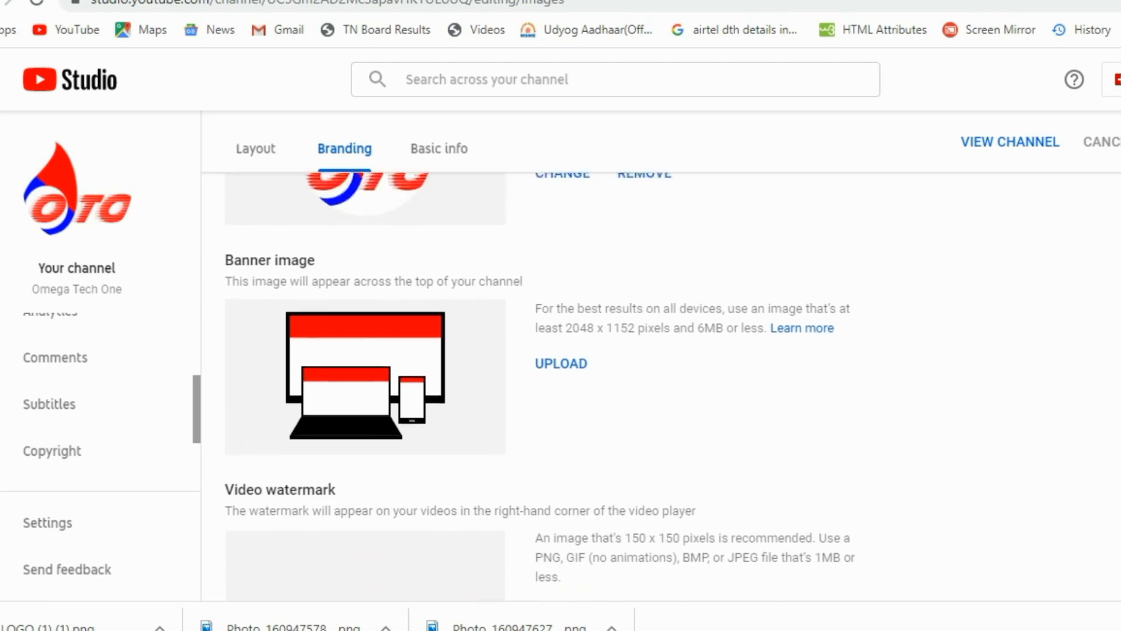
left_click(563, 371)
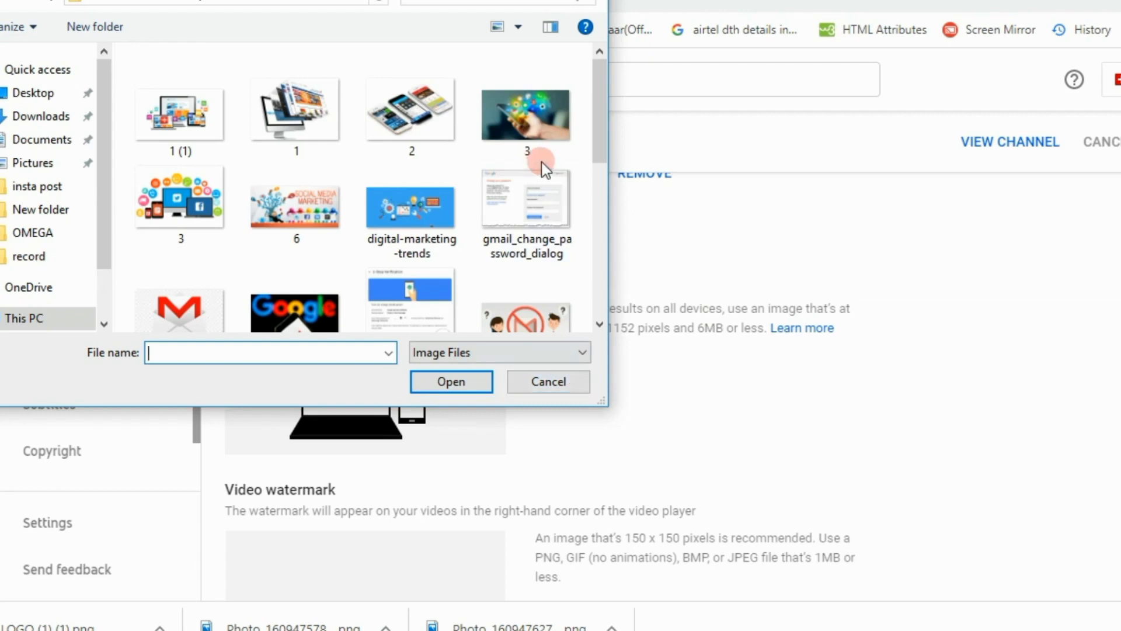
left_click_drag(597, 143, 601, 273)
left_click(322, 230)
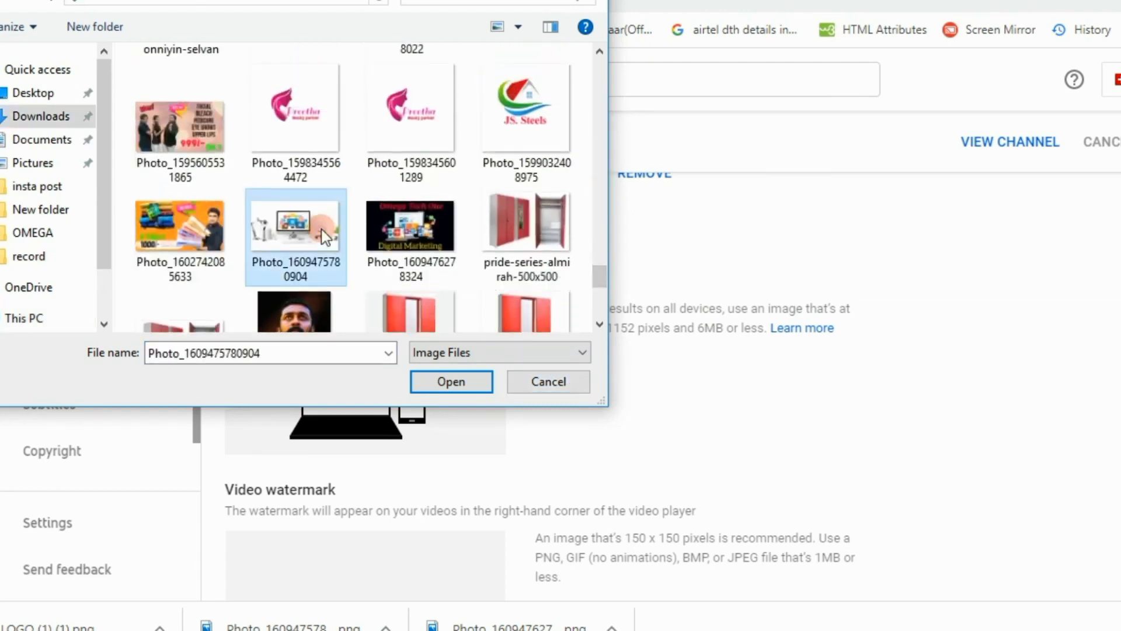
left_click(450, 383)
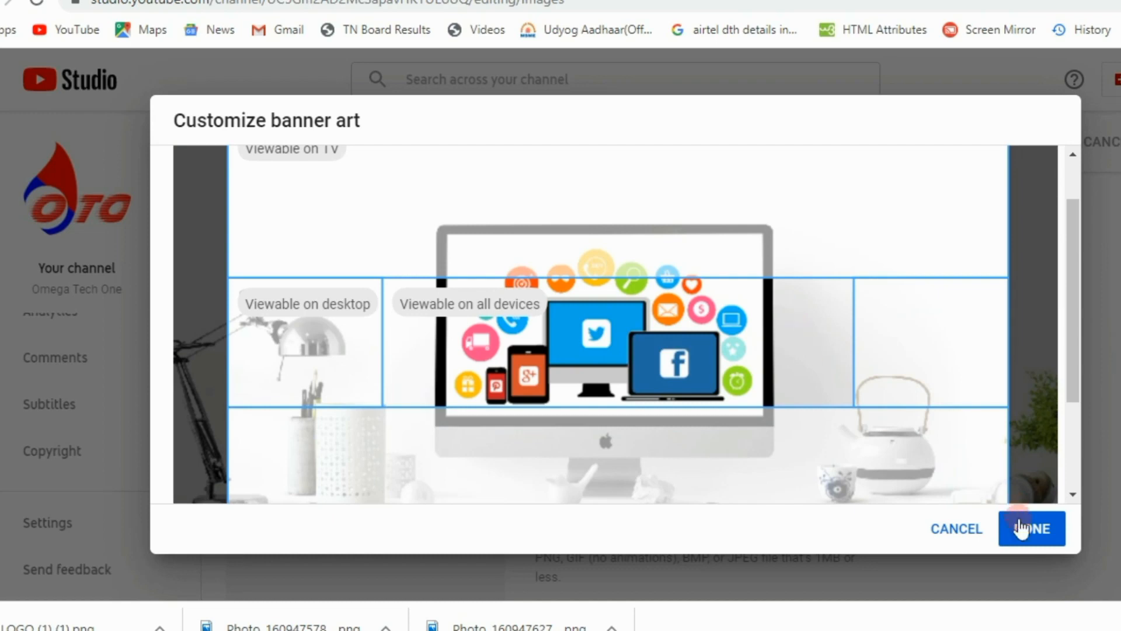
left_click(1028, 533)
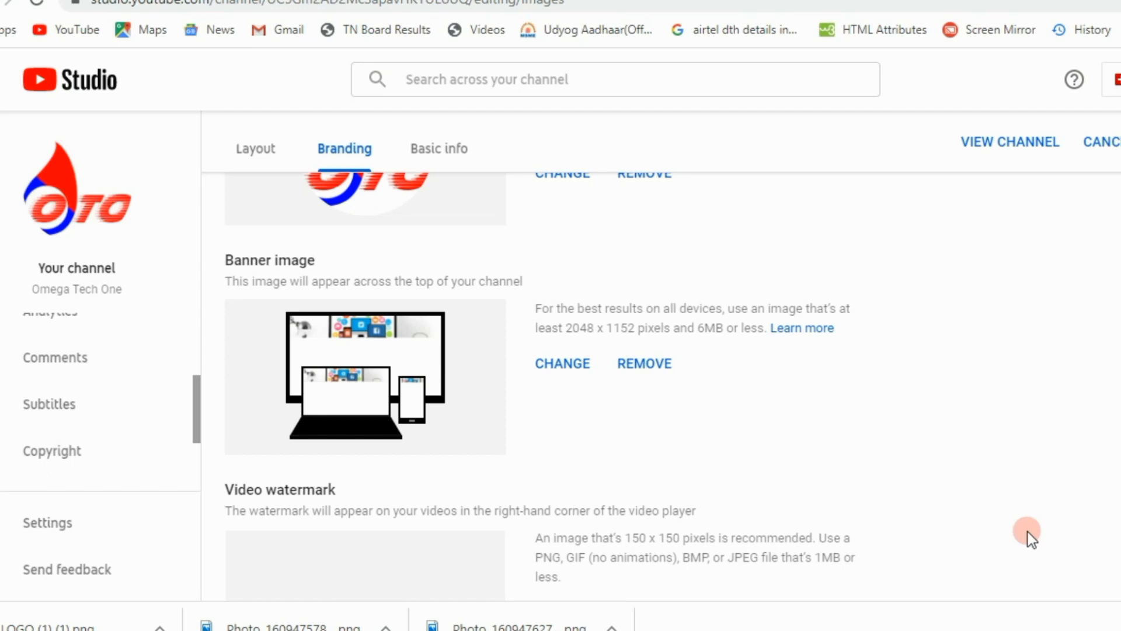
Step: Upload the image LOGO (1) (1) as the video watermark, with the square crop fitted around the logo
scroll(540, 385, "down", 2)
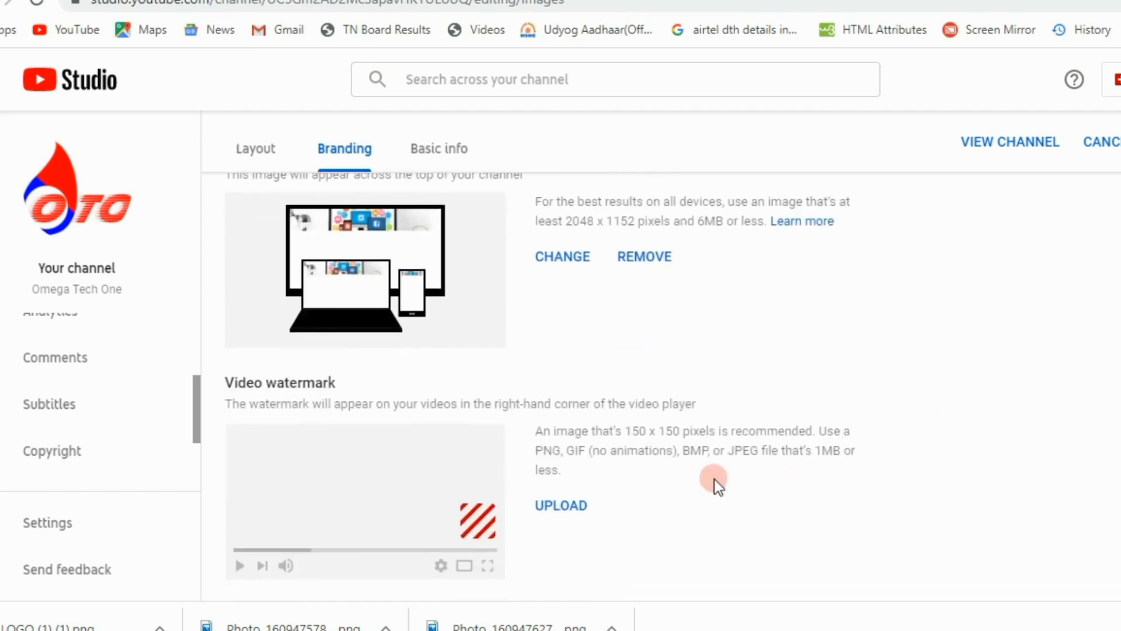
left_click(581, 514)
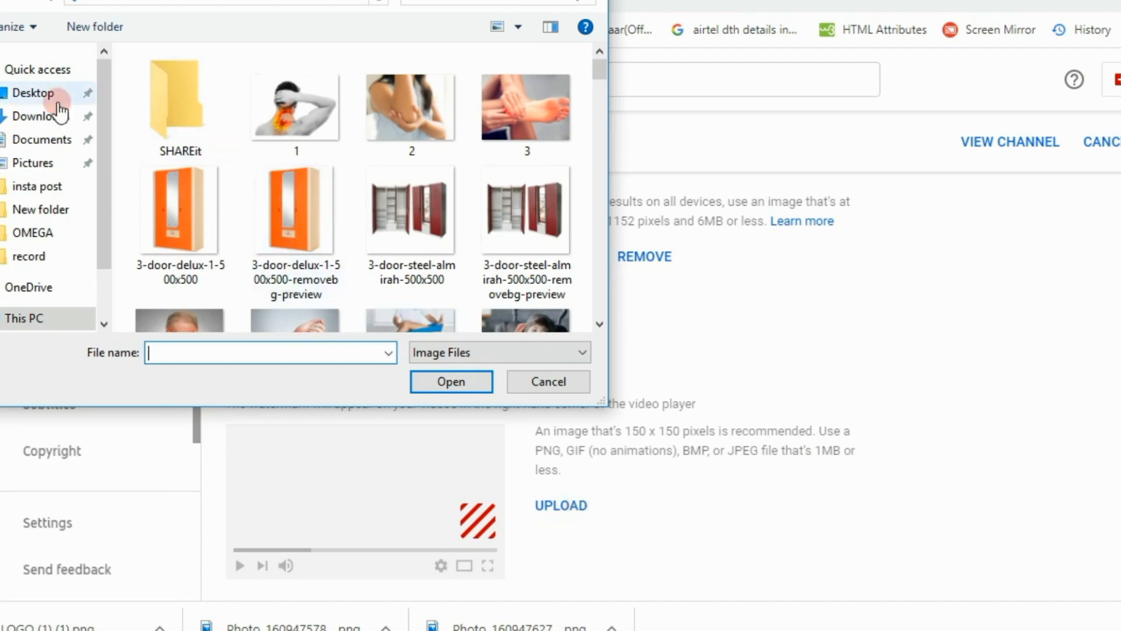
left_click_drag(601, 63, 603, 222)
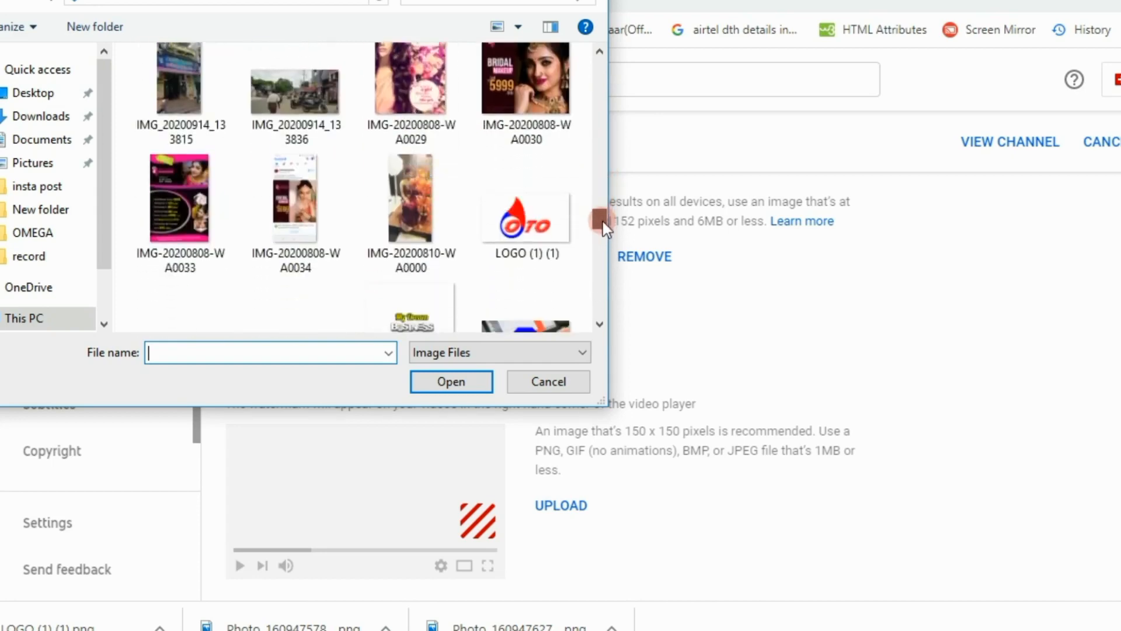
left_click(525, 227)
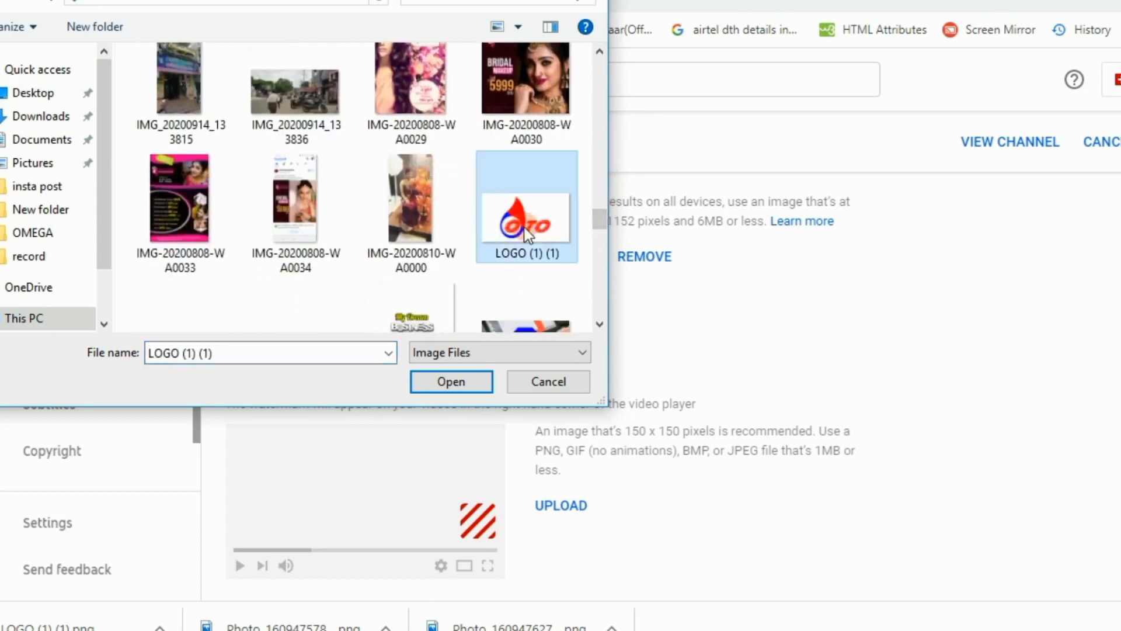
left_click(448, 387)
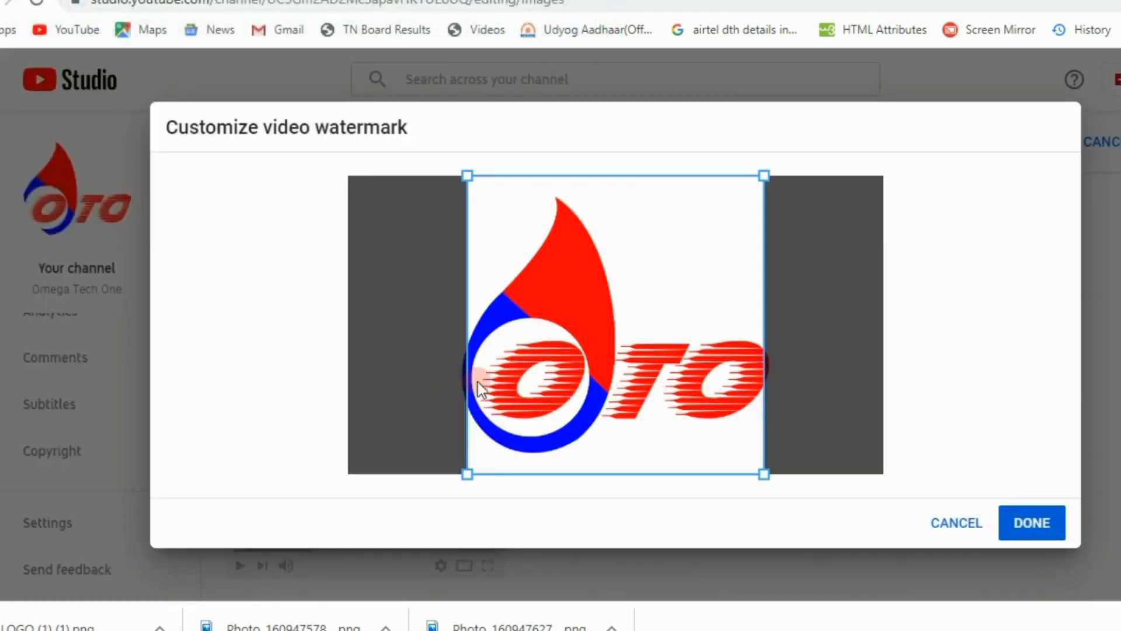
left_click_drag(465, 472, 450, 478)
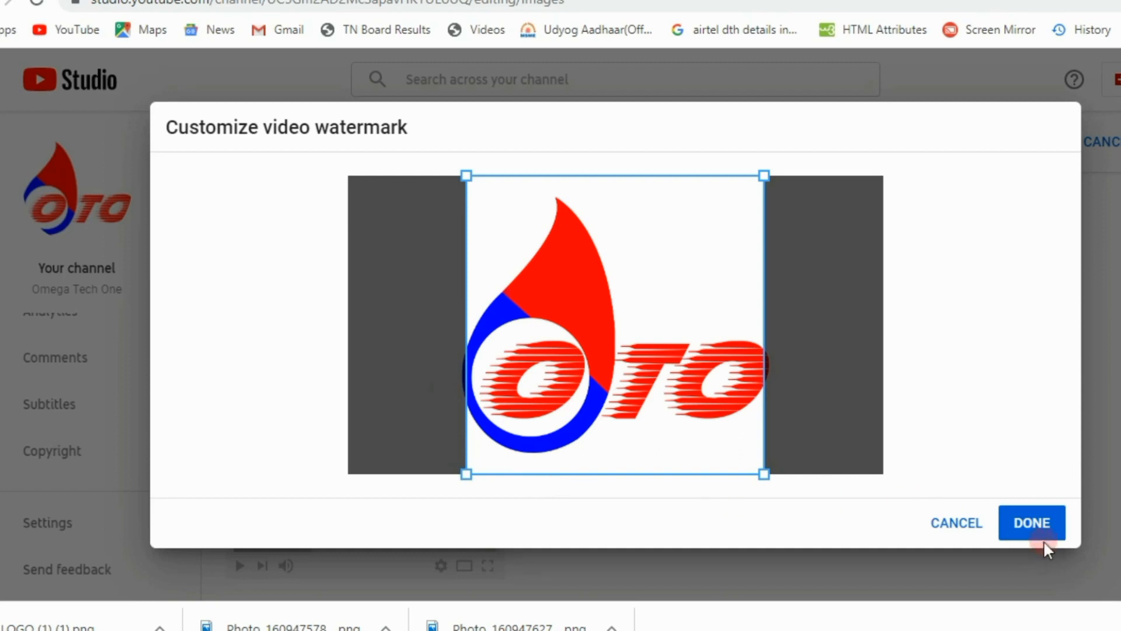
left_click(1041, 526)
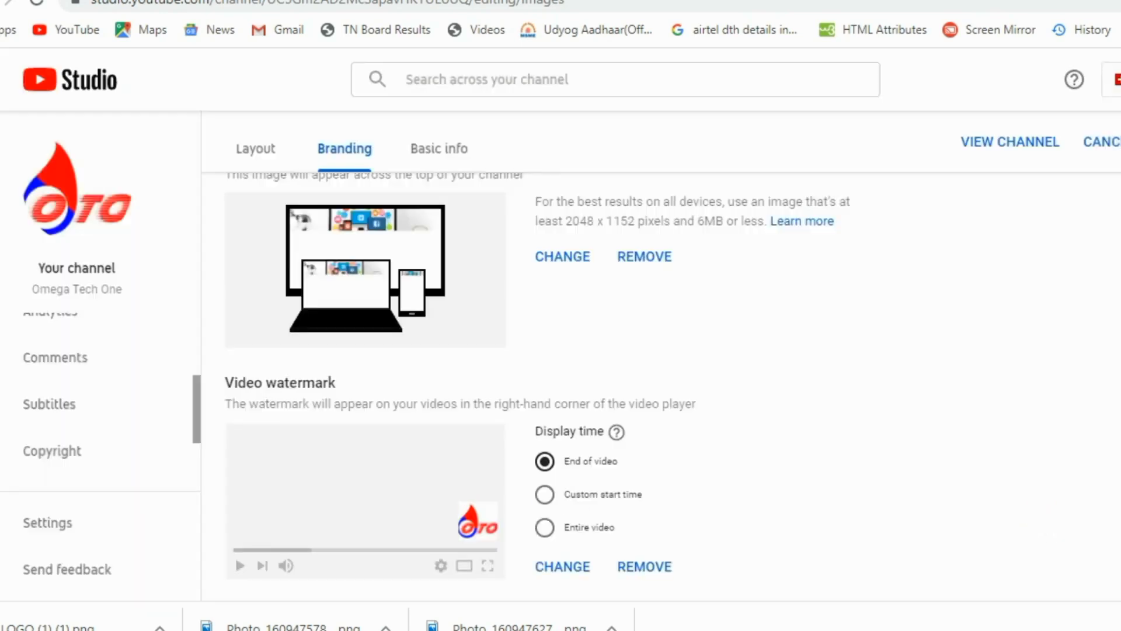
Step: Set the watermark's display time to Entire video and publish the branding changes
scroll(537, 385, "down", 1)
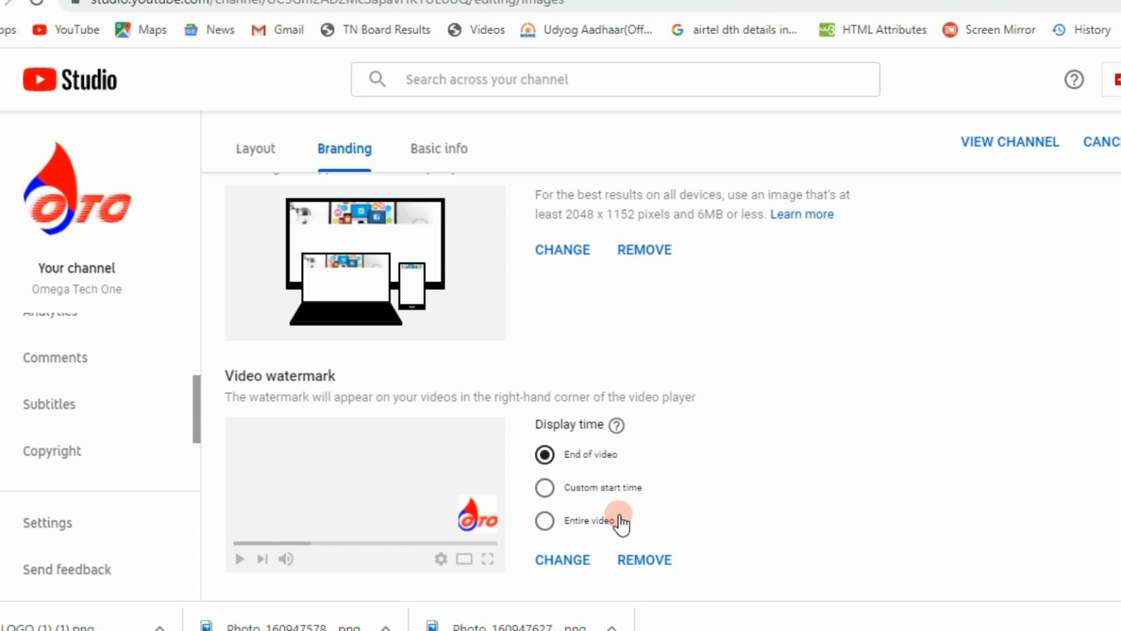
left_click(545, 521)
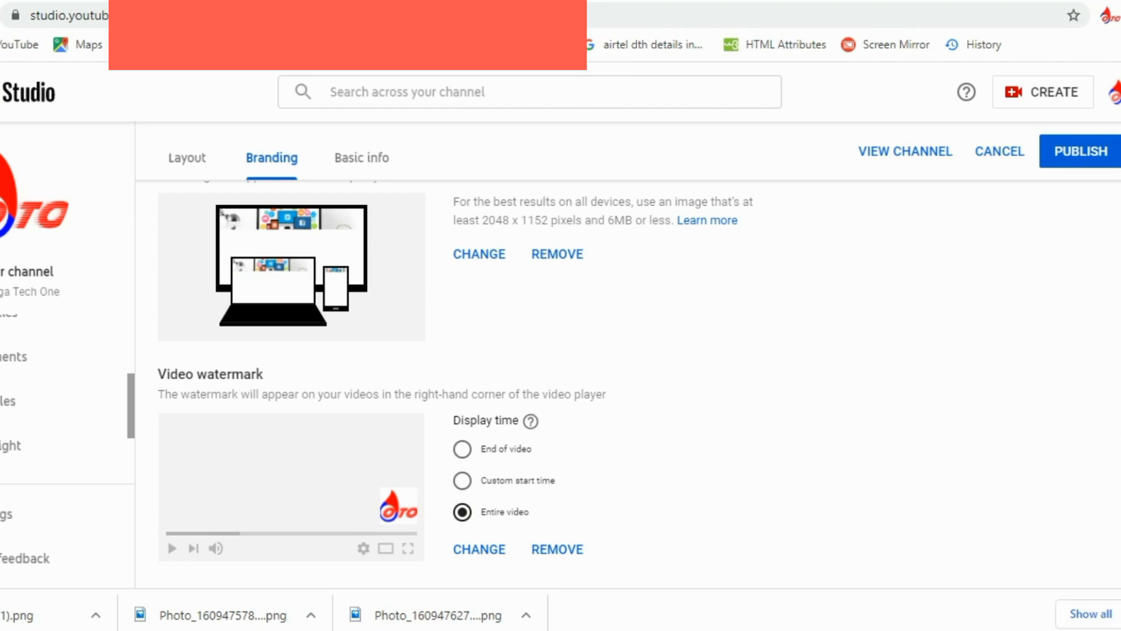
scroll(627, 374, "up", 5)
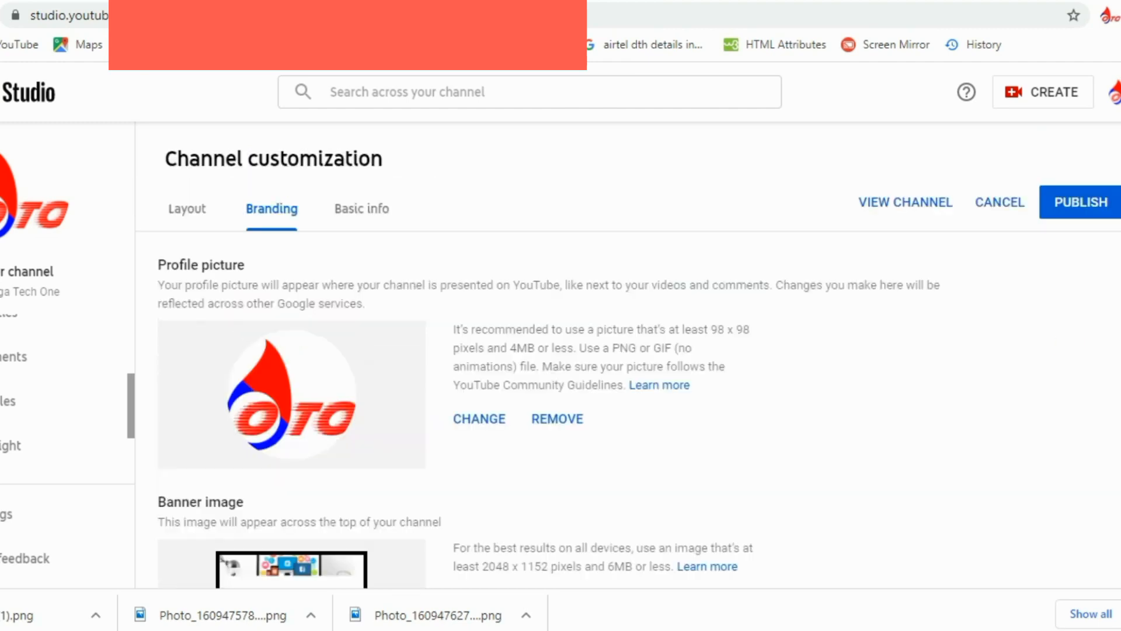
scroll(627, 374, "down", 3)
scroll(628, 374, "down", 1)
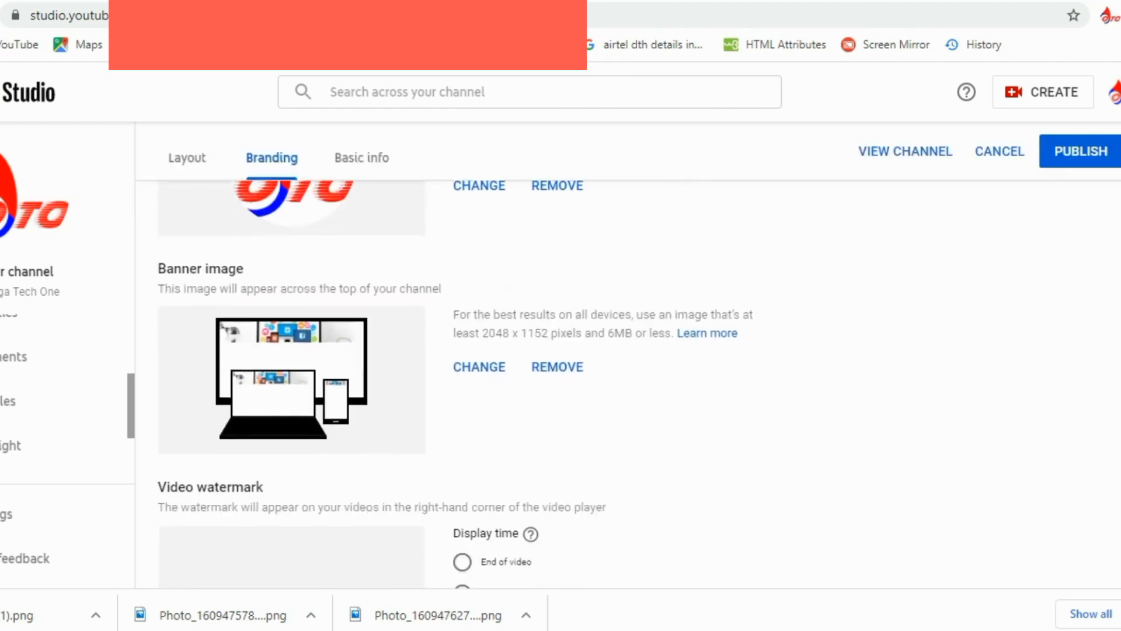
scroll(456, 384, "down", 2)
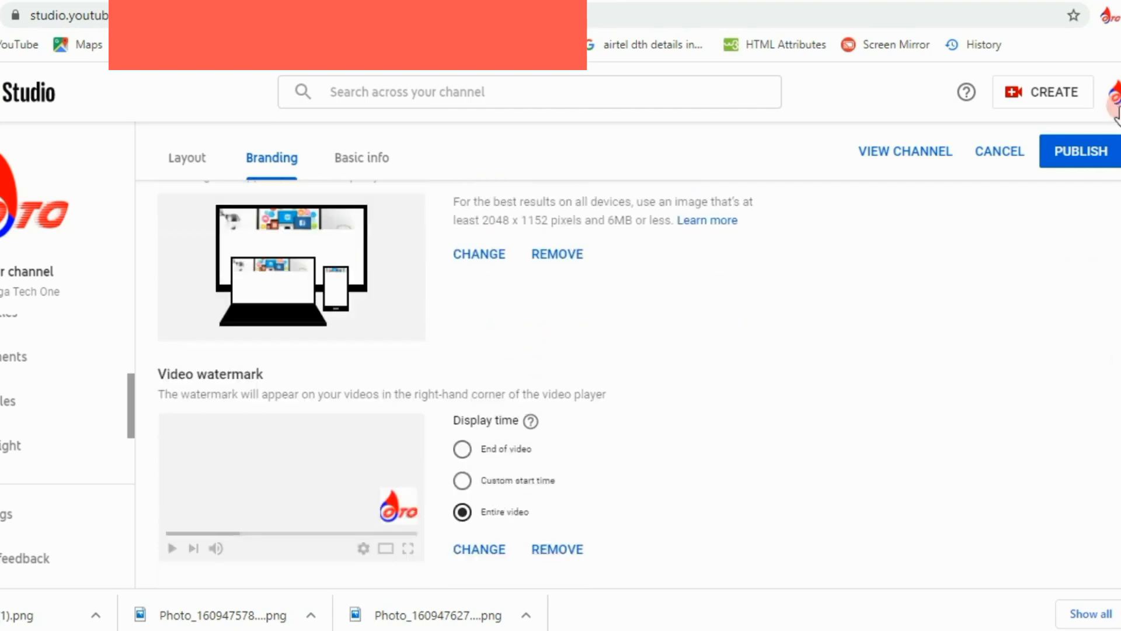
left_click(1077, 157)
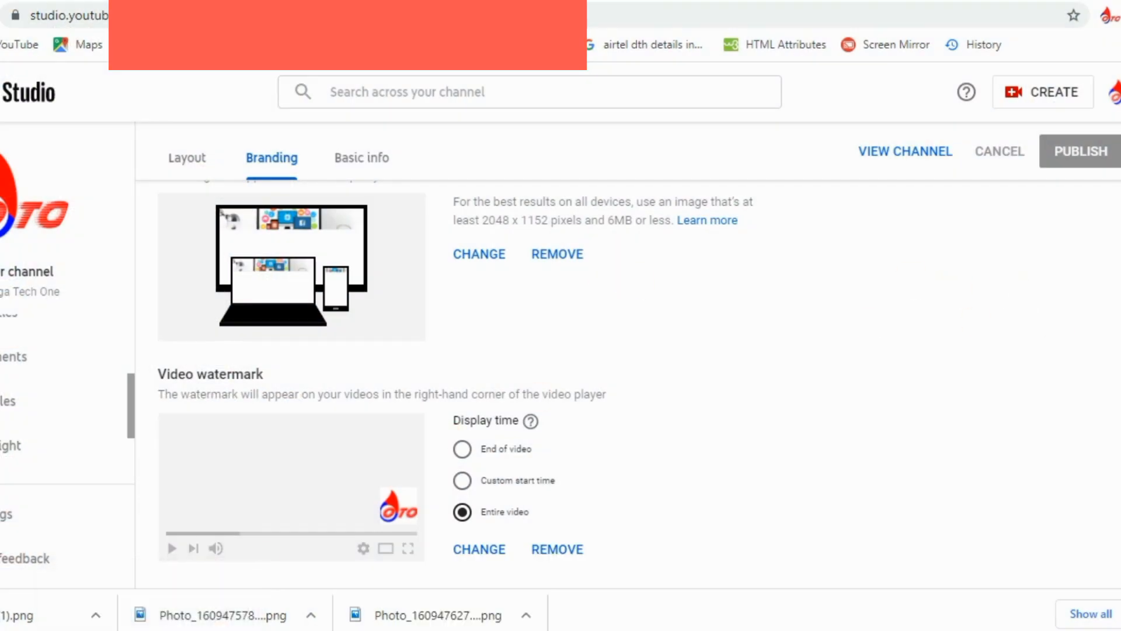
Step: View the public channel page and look through the description and links in its About section
scroll(628, 384, "up", 4)
left_click(918, 203)
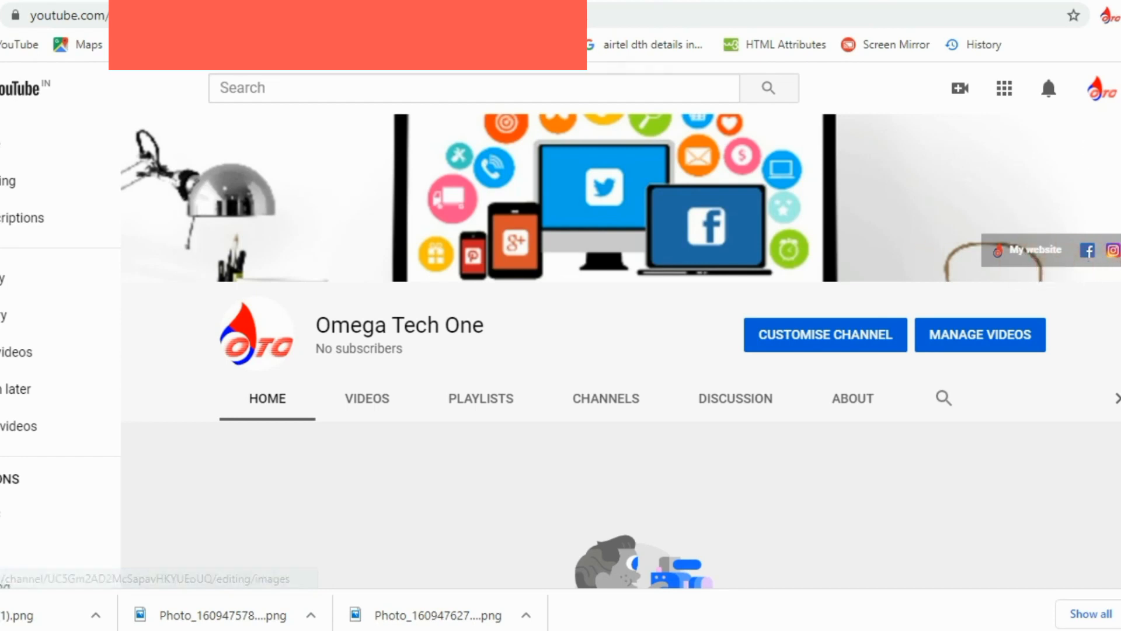
scroll(1102, 150, "down", 1)
left_click(849, 331)
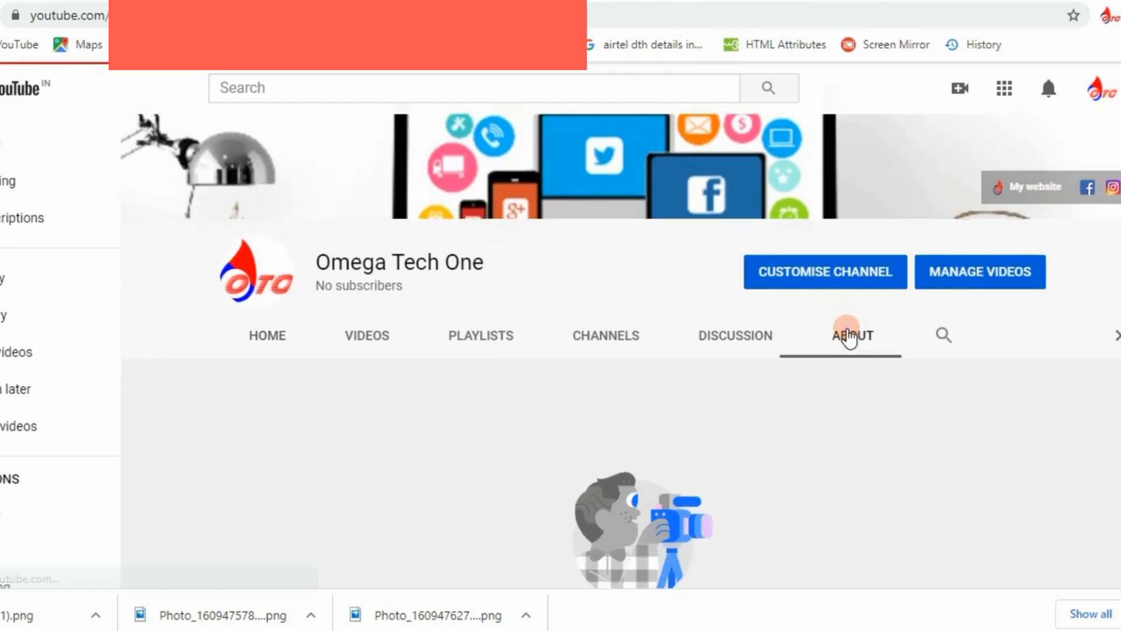
scroll(708, 456, "down", 2)
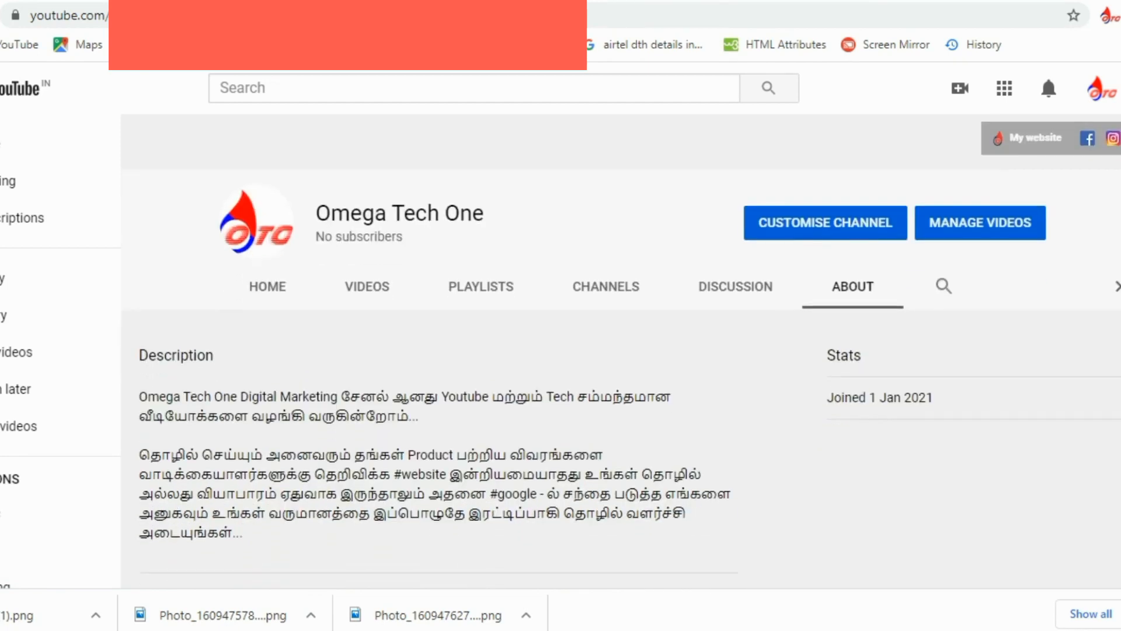
scroll(658, 438, "down", 3)
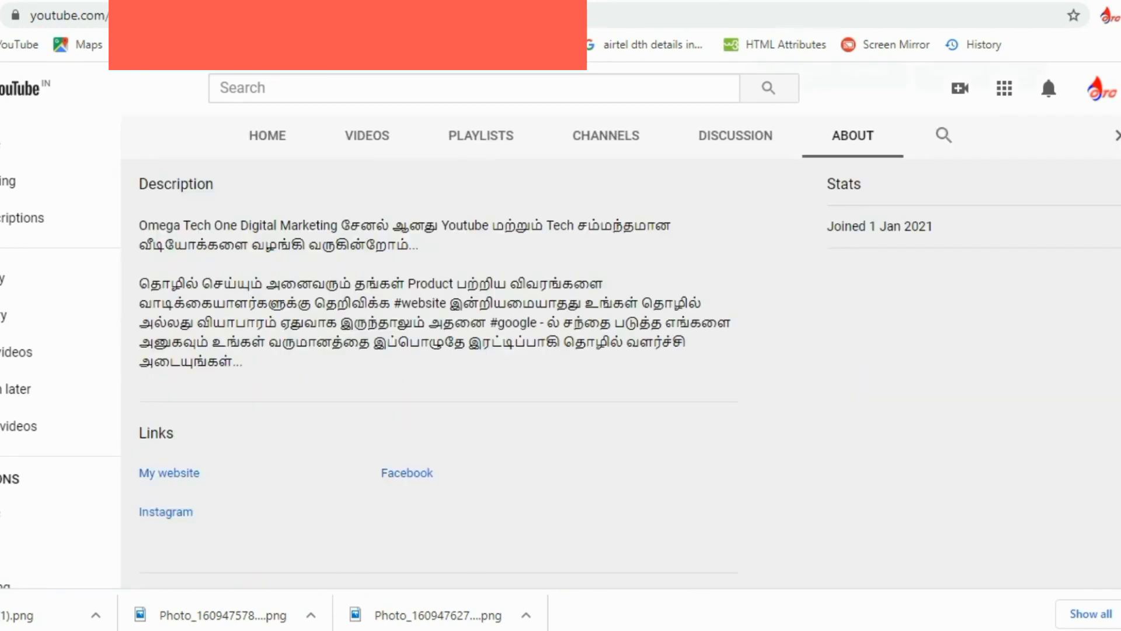
scroll(561, 380, "up", 1)
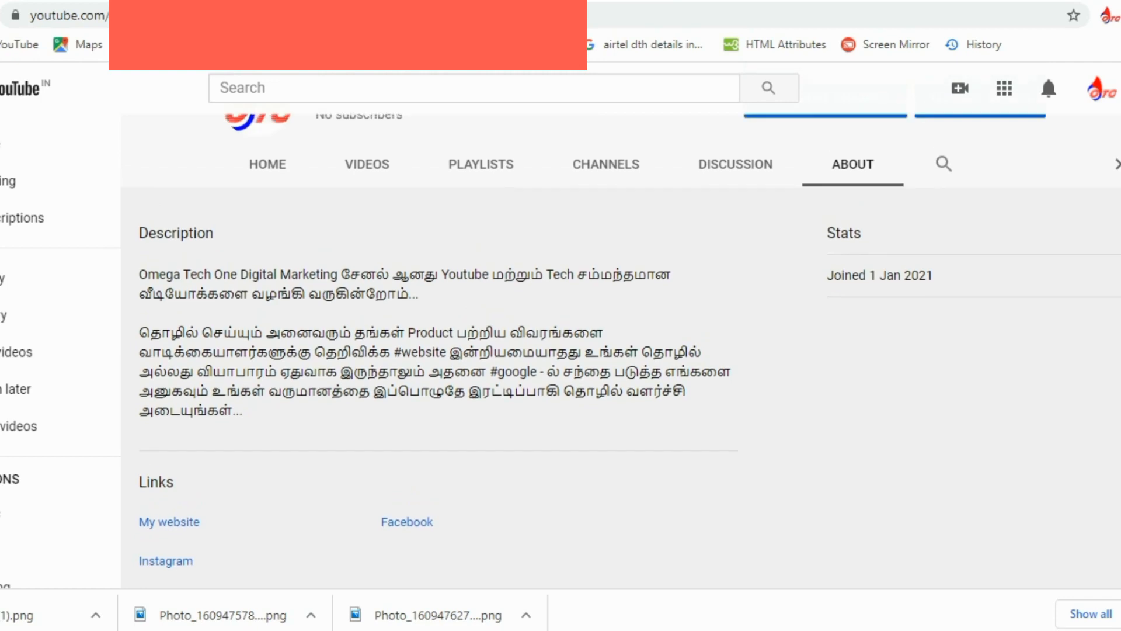
scroll(561, 350, "up", 1)
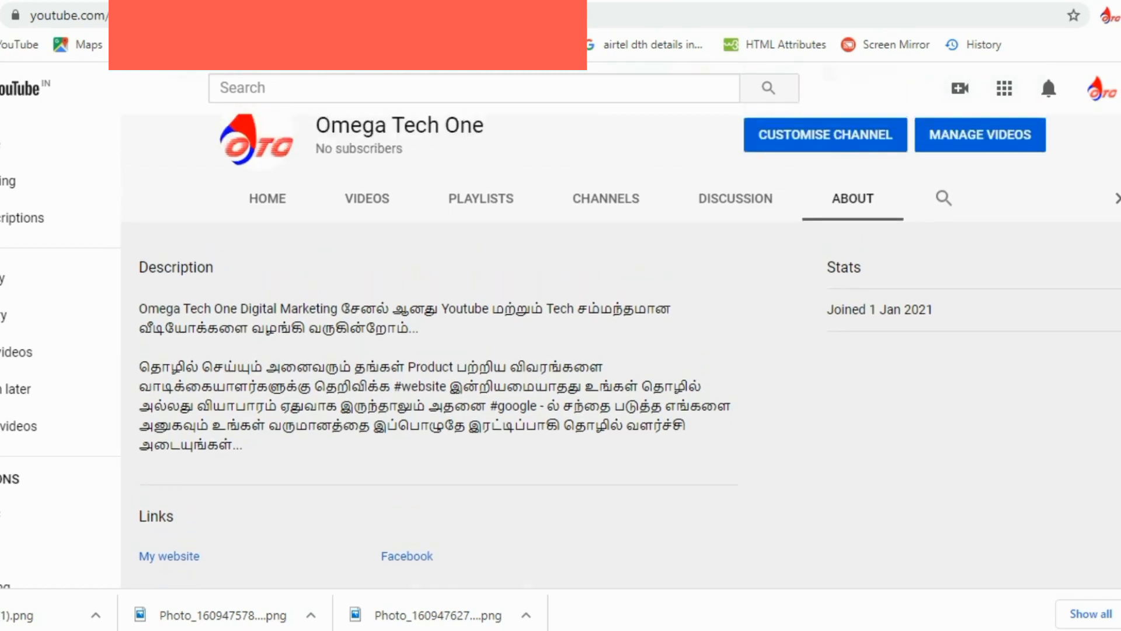
left_click(532, 630)
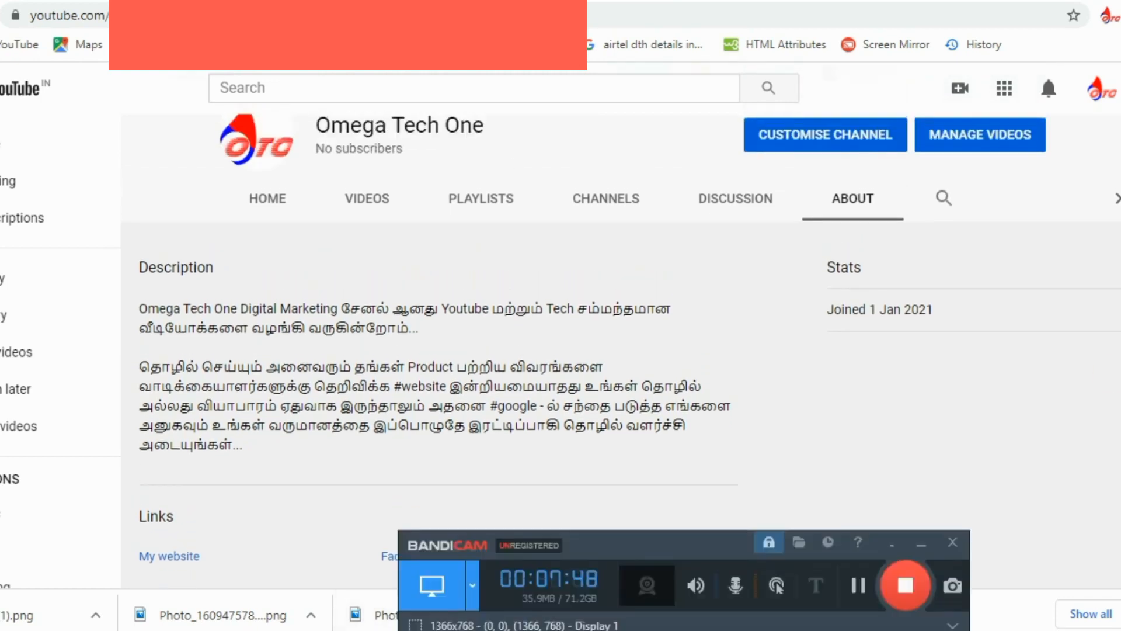